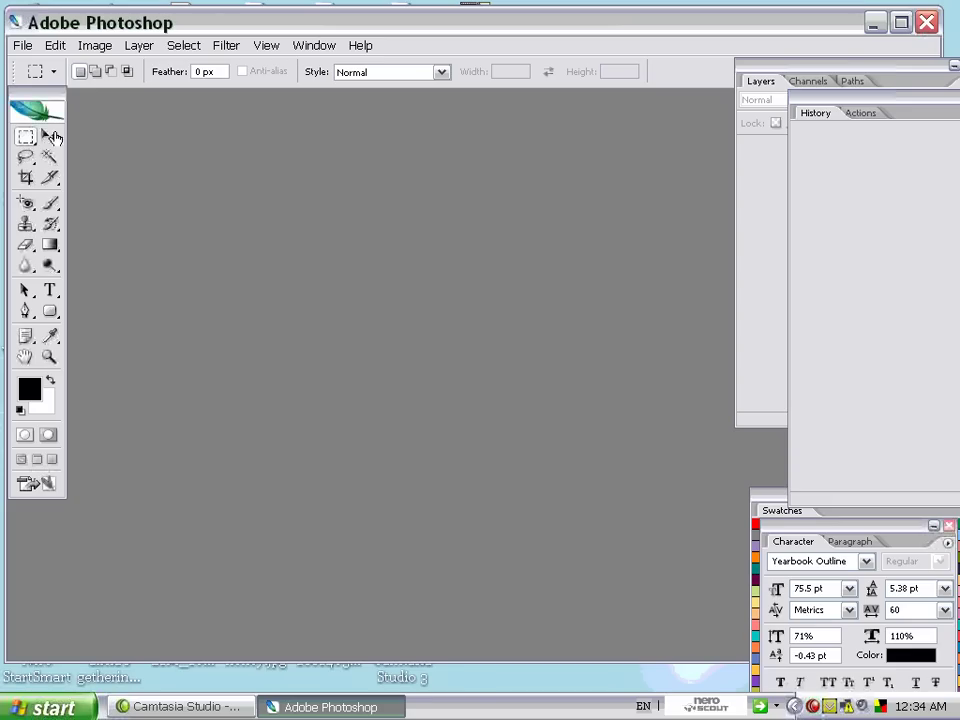
- Create a new white document 500 pixels wide and 400 pixels high
{"action": "left_click", "coordinate": [22, 45]}
{"action": "left_click", "coordinate": [40, 66]}
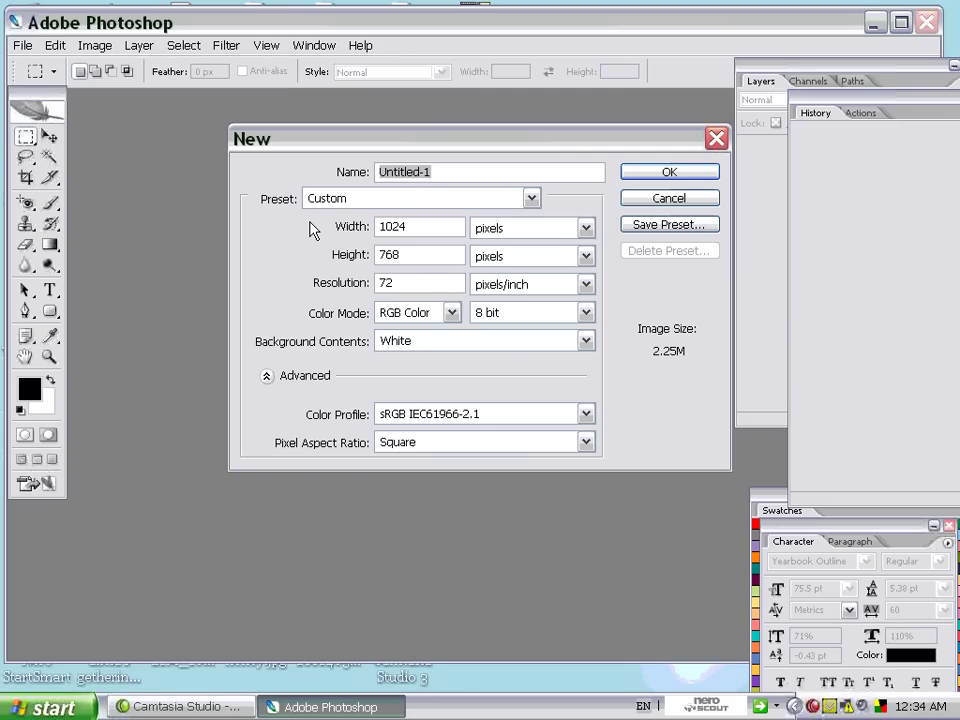
{"action": "left_click_drag", "start_coordinate": [387, 227], "coordinate": [418, 227]}
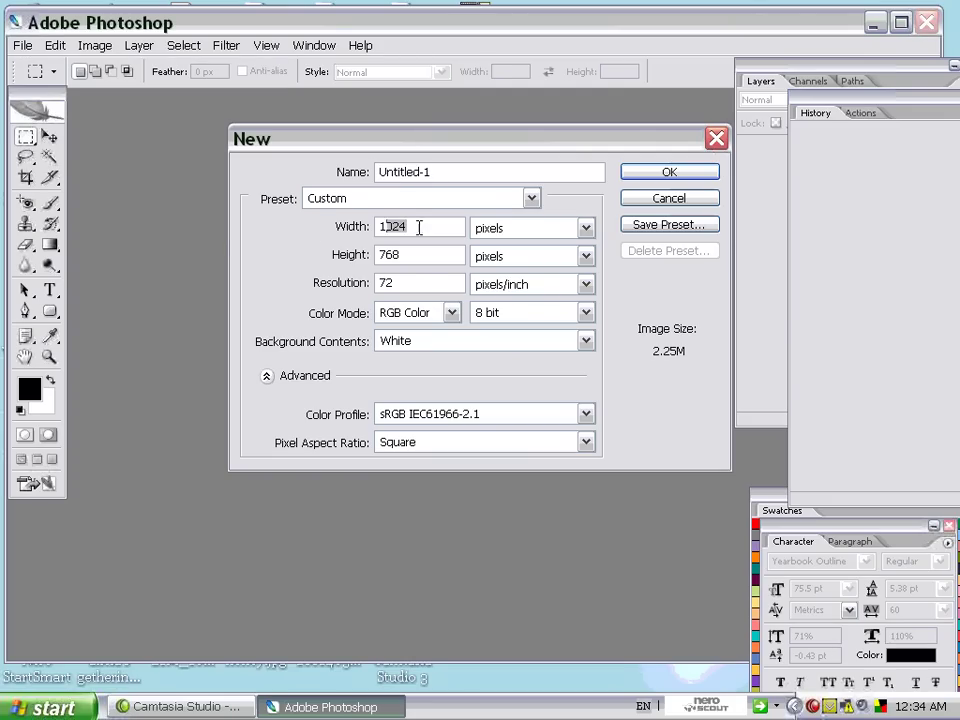
{"action": "type", "text": "500"}
{"action": "double_click", "coordinate": [446, 255]}
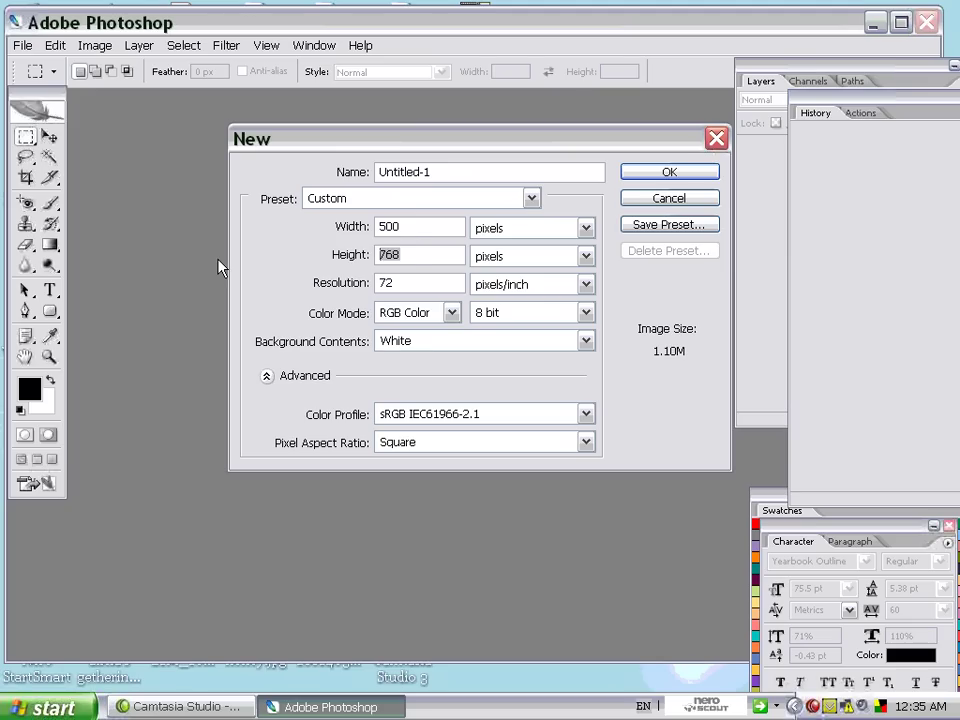
{"action": "type", "text": "400"}
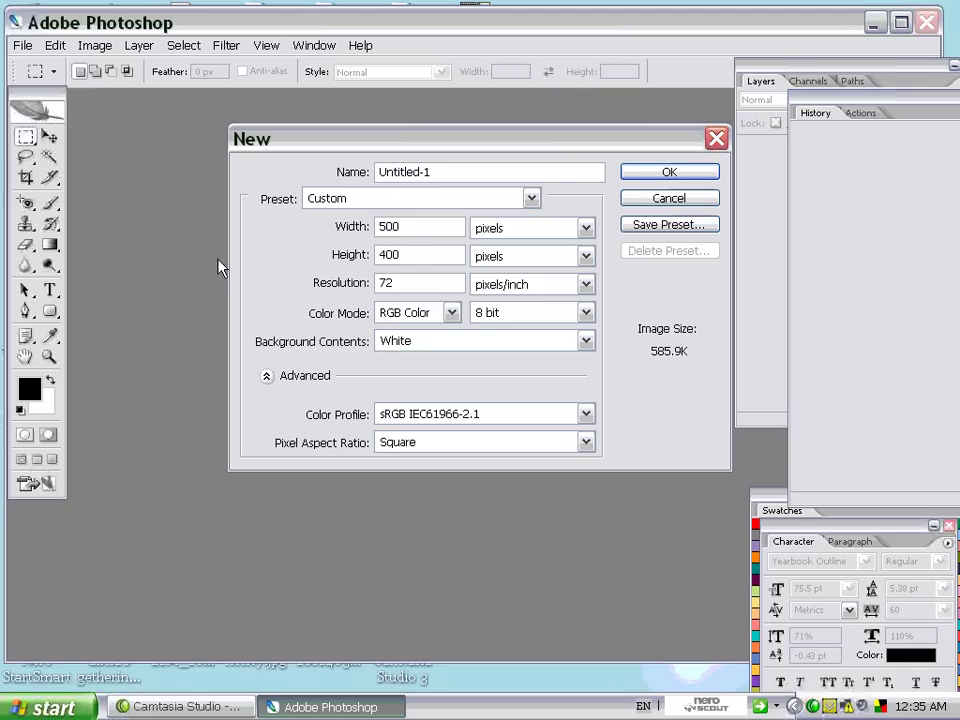
{"action": "left_click", "coordinate": [641, 176]}
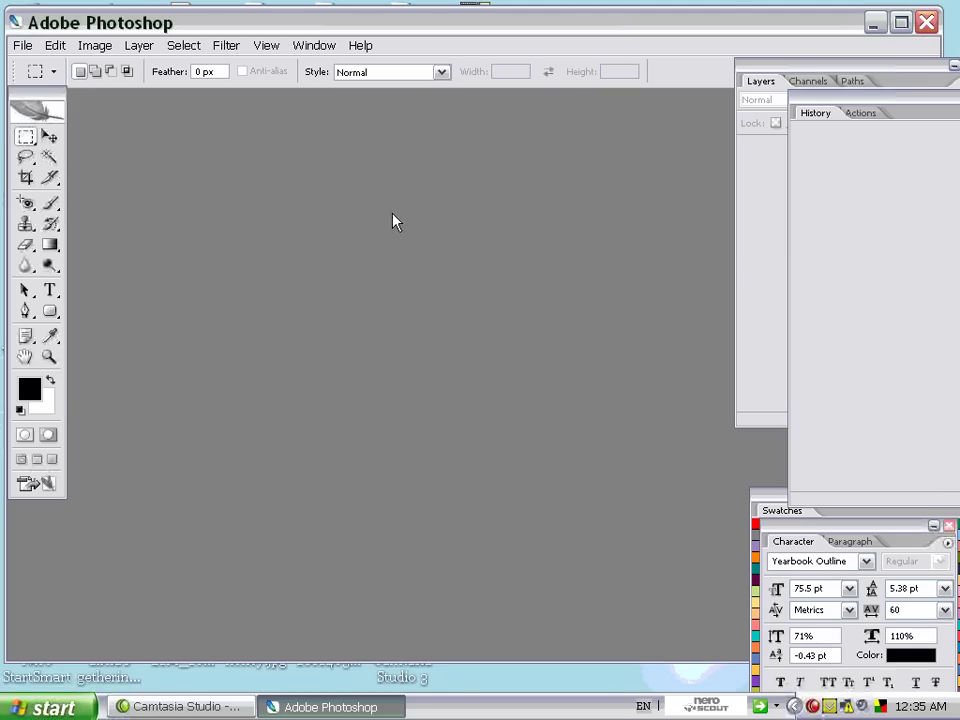
- Move and enlarge the Untitled-1 window so the surrounding pasteboard shows
{"action": "left_click_drag", "start_coordinate": [320, 105], "coordinate": [424, 217]}
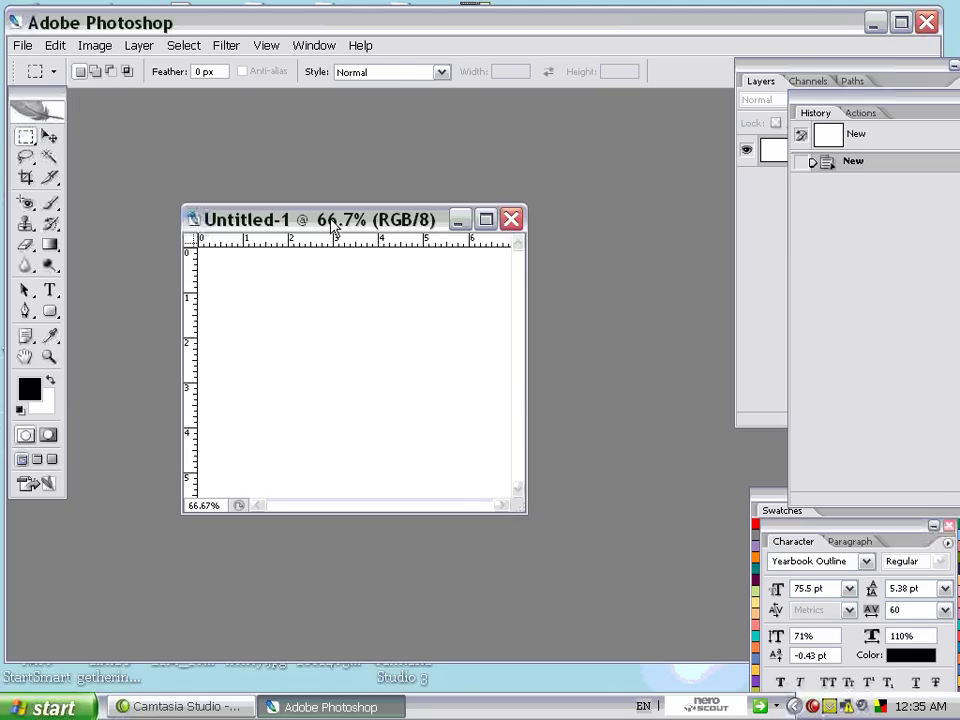
{"action": "left_click_drag", "start_coordinate": [526, 511], "coordinate": [633, 610]}
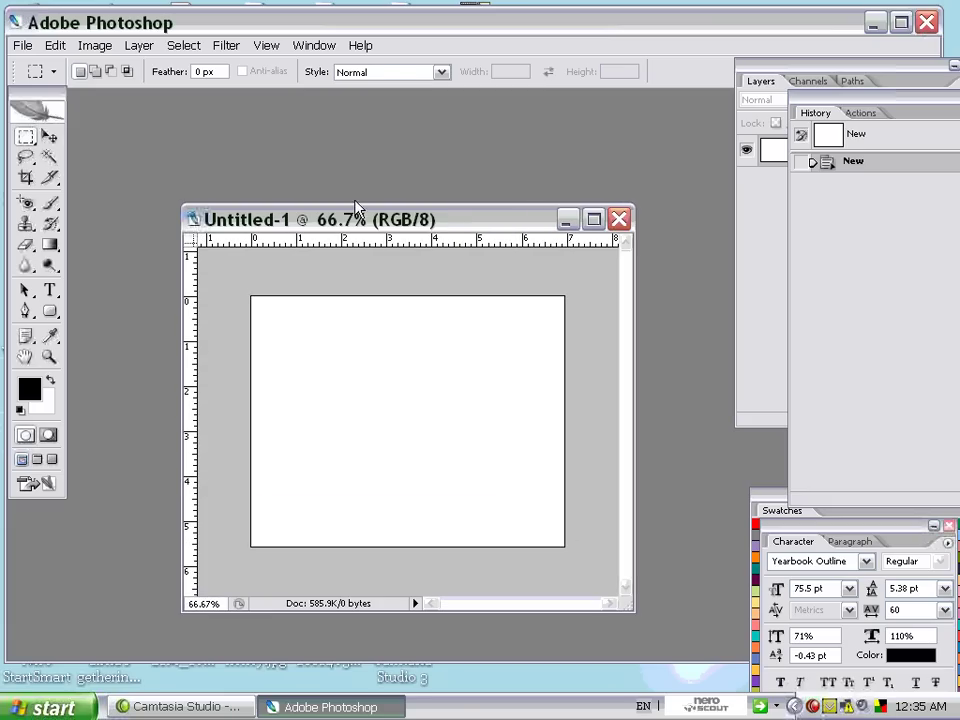
{"action": "left_click_drag", "start_coordinate": [364, 221], "coordinate": [300, 184]}
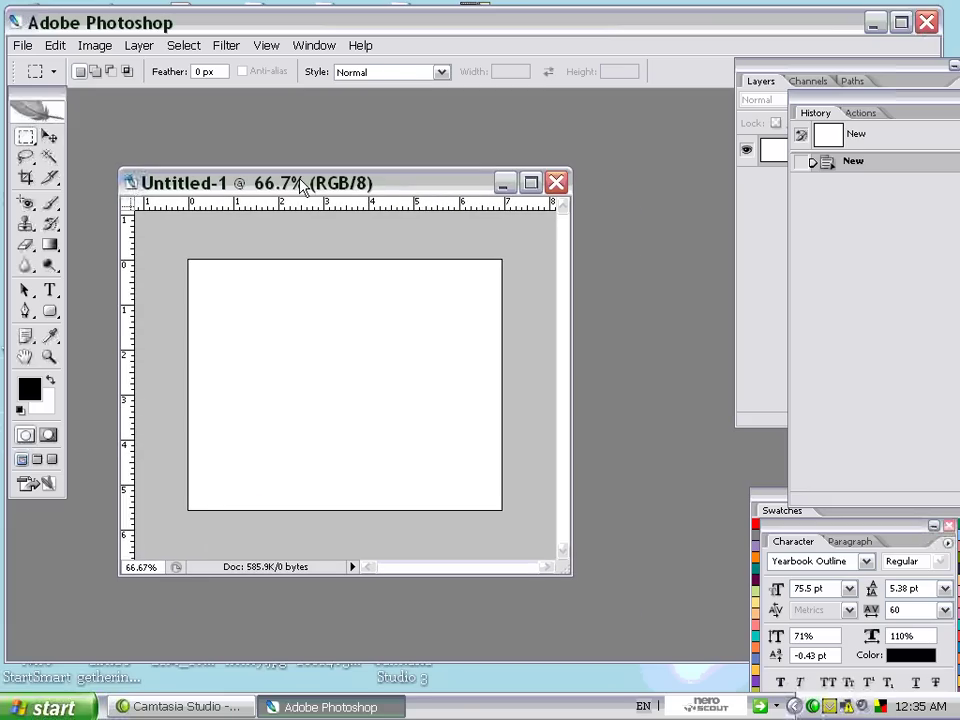
- Select the Custom Shape Tool with the Circle Thin Frame shape
{"action": "left_click", "coordinate": [53, 314]}
{"action": "left_click", "coordinate": [52, 313]}
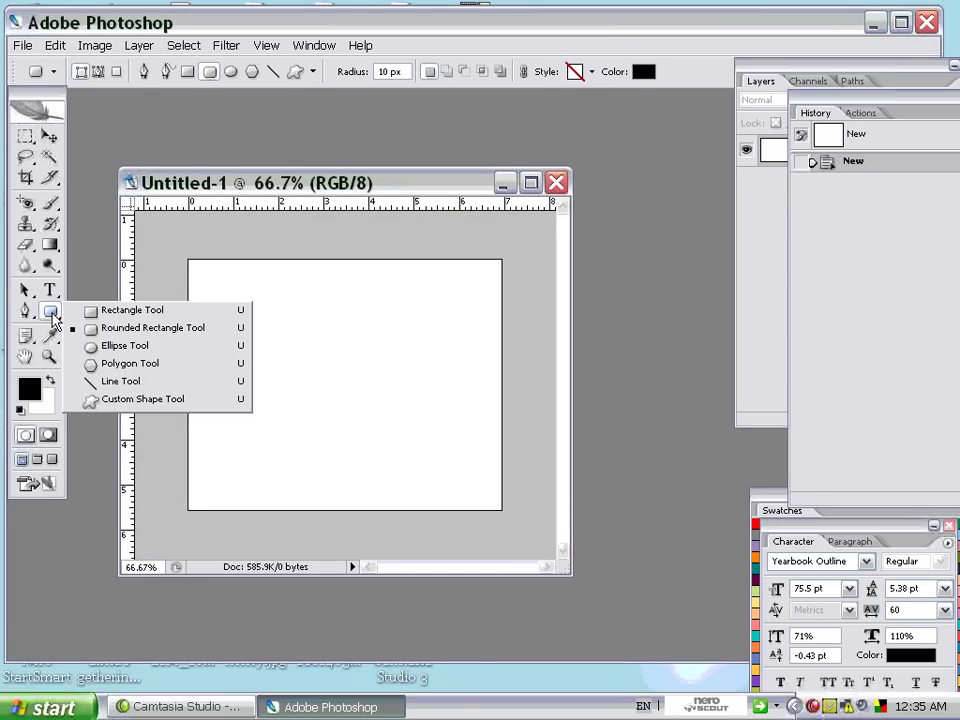
{"action": "left_click", "coordinate": [120, 400]}
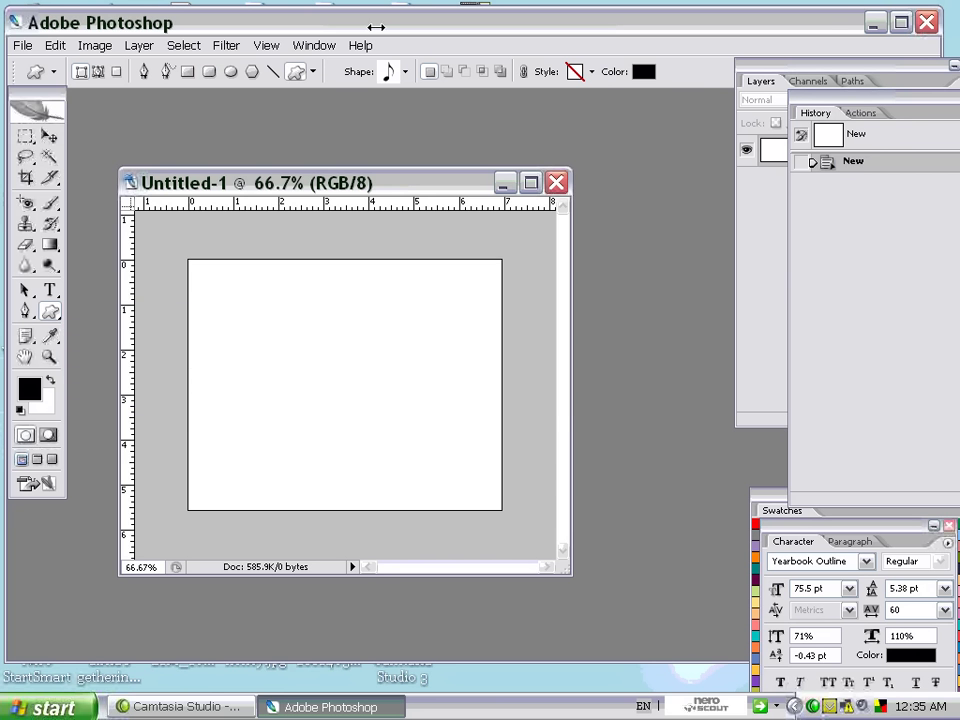
{"action": "left_click", "coordinate": [405, 71]}
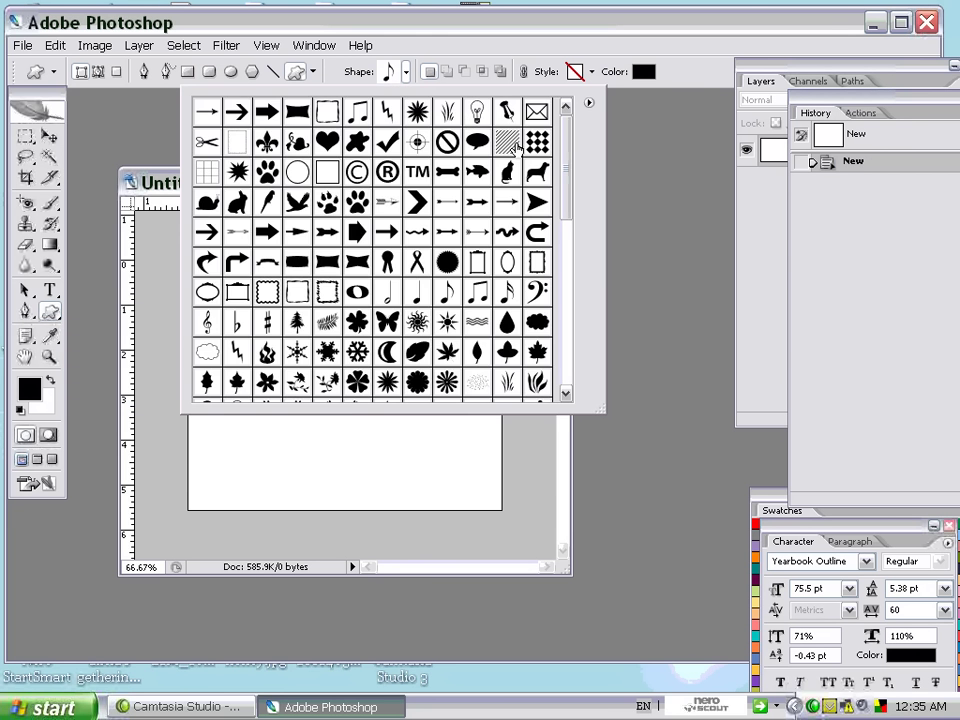
{"action": "left_click_drag", "start_coordinate": [575, 165], "coordinate": [570, 277]}
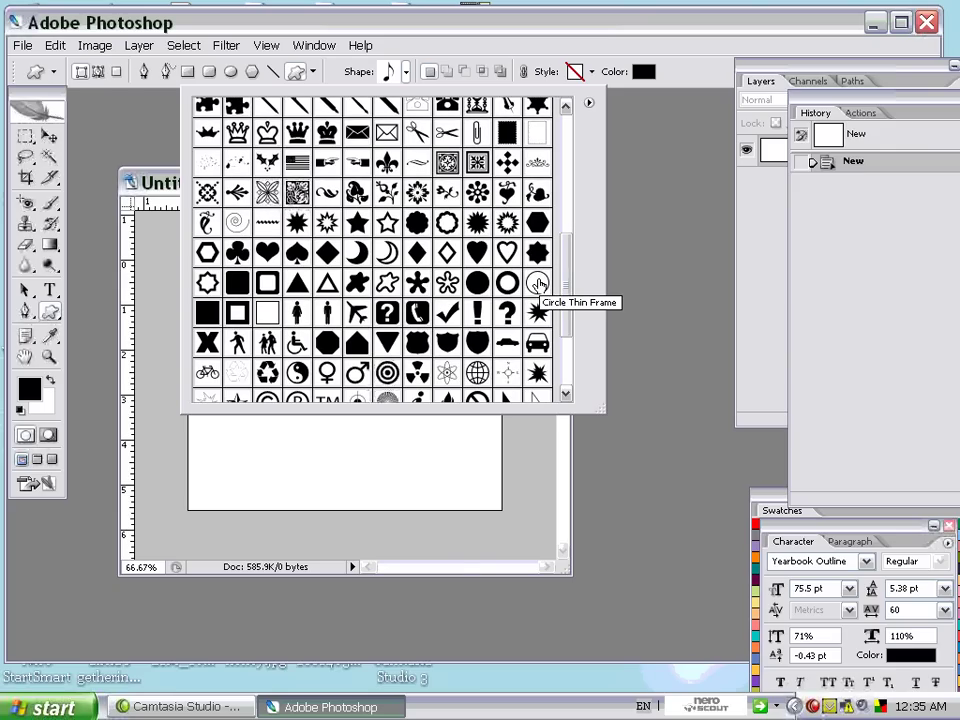
{"action": "left_click", "coordinate": [538, 285]}
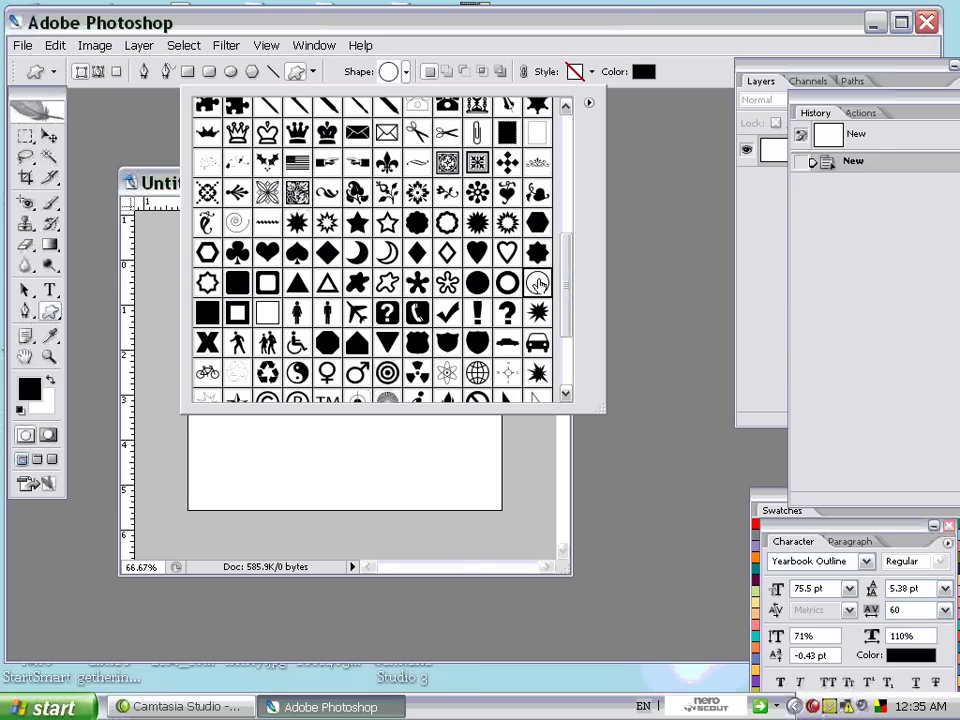
{"action": "left_click", "coordinate": [113, 192]}
- Draw the Circle Thin Frame ring across the canvas and nudge it slightly right
{"action": "left_click_drag", "start_coordinate": [208, 270], "coordinate": [455, 482]}
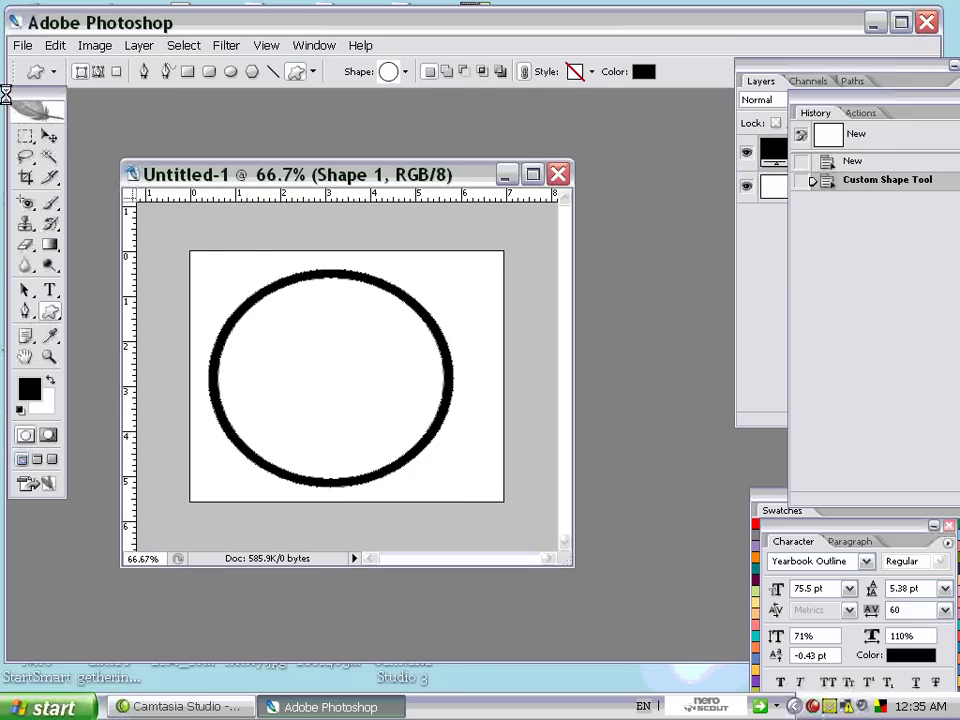
{"action": "left_click", "coordinate": [49, 136]}
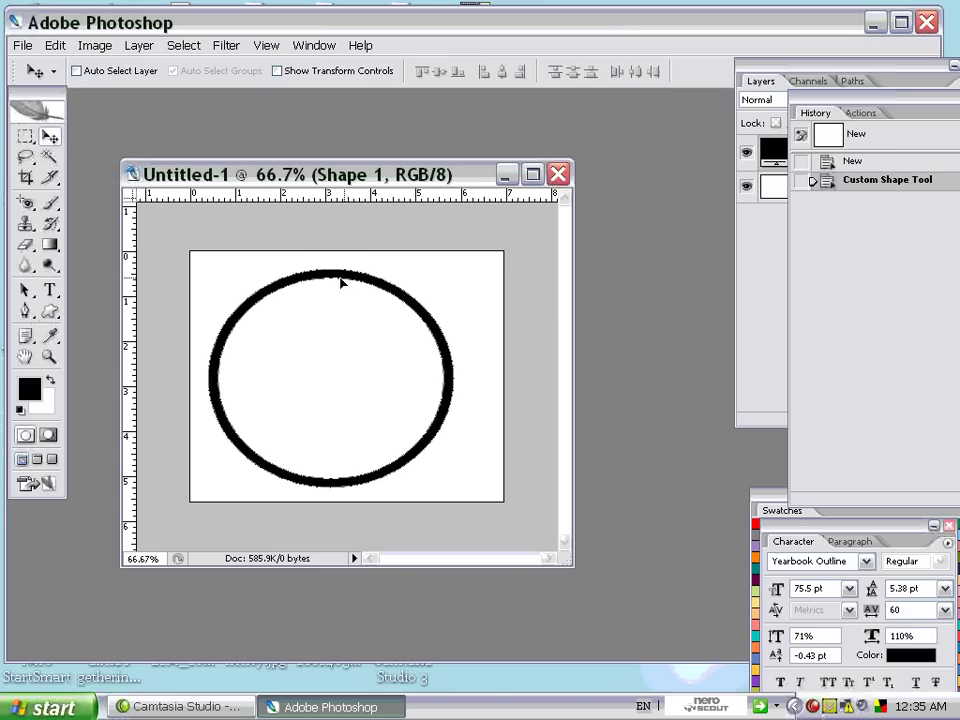
{"action": "left_click_drag", "start_coordinate": [341, 279], "coordinate": [362, 277]}
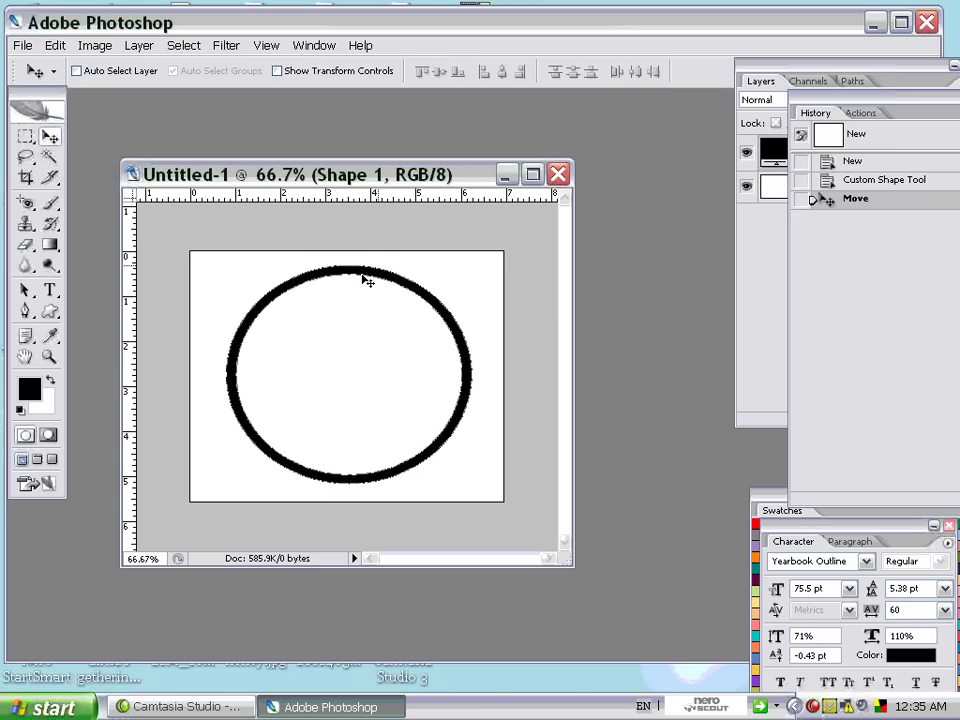
- Show the Styles palette from the Window menu and scroll through its swatches
{"action": "left_click", "coordinate": [315, 47]}
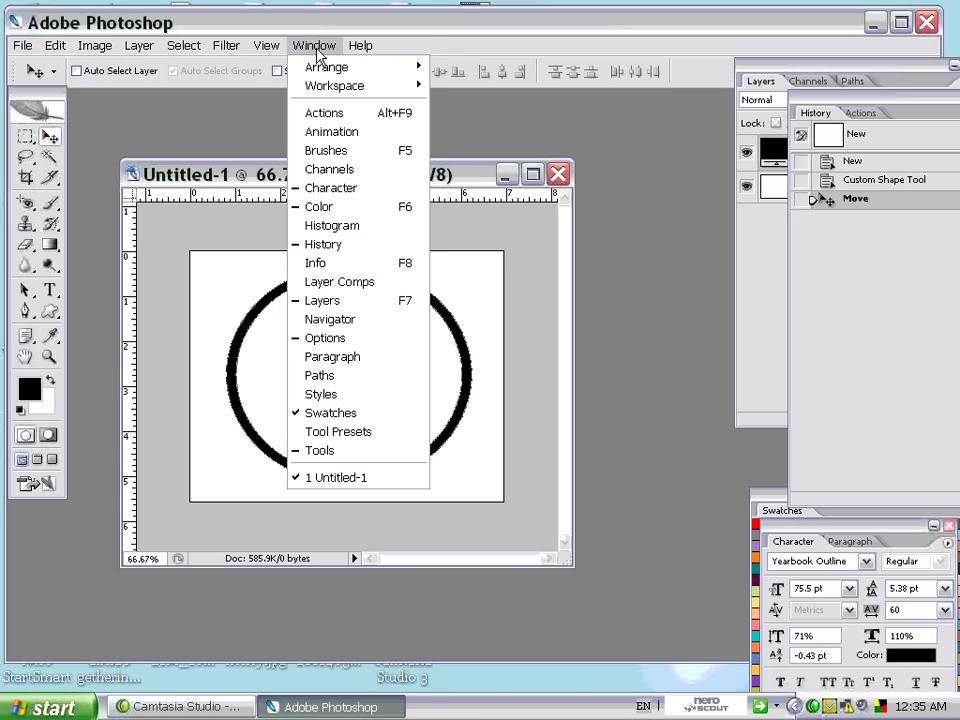
{"action": "left_click", "coordinate": [334, 394]}
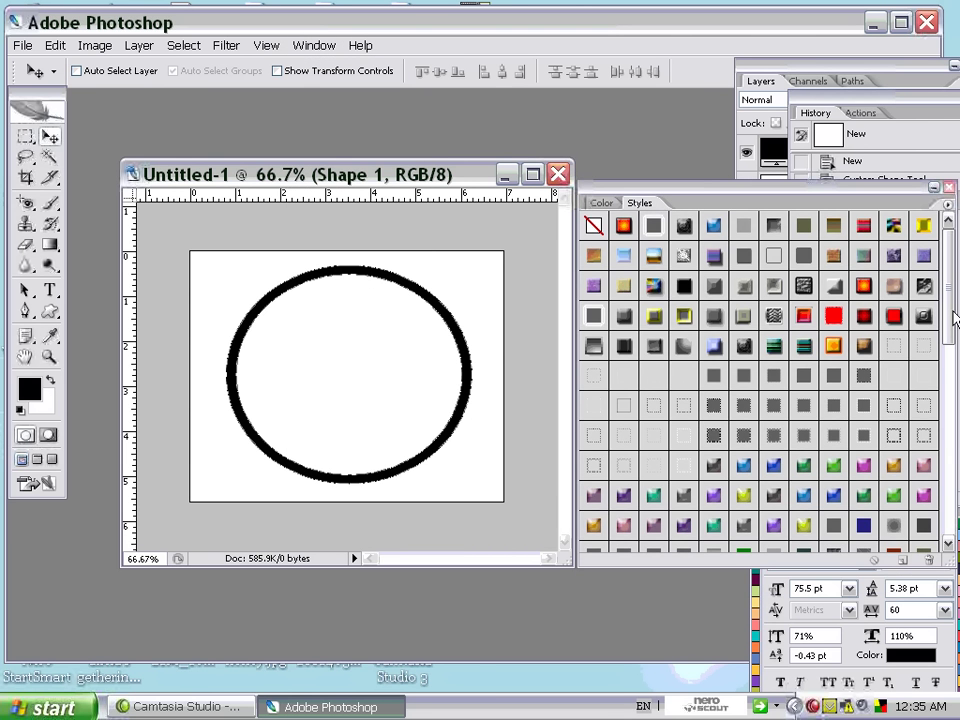
{"action": "left_click_drag", "start_coordinate": [952, 313], "coordinate": [955, 475]}
{"action": "left_click", "coordinate": [952, 527]}
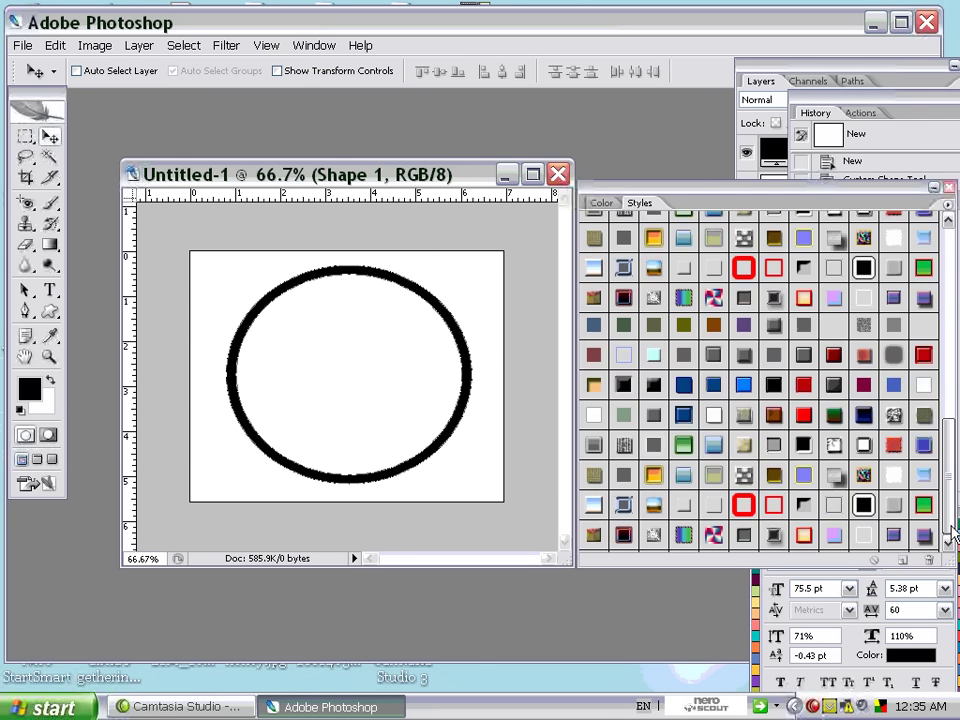
{"action": "left_click", "coordinate": [952, 533]}
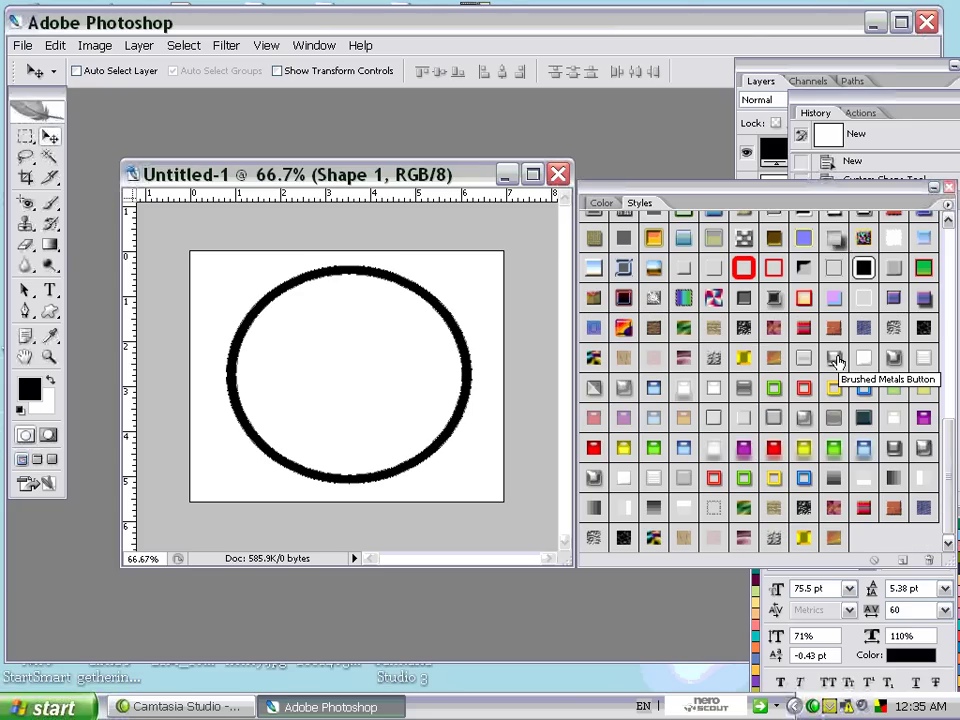
- Apply a chrome ring style with drop shadow to the Shape 1 ring
{"action": "left_click", "coordinate": [804, 424]}
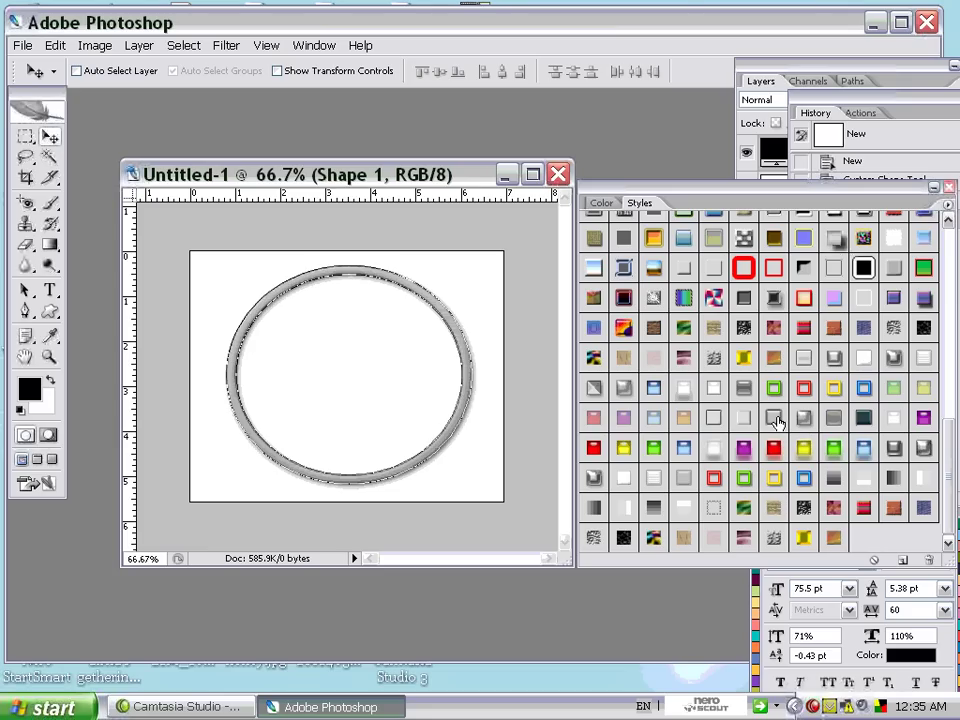
{"action": "left_click", "coordinate": [777, 422]}
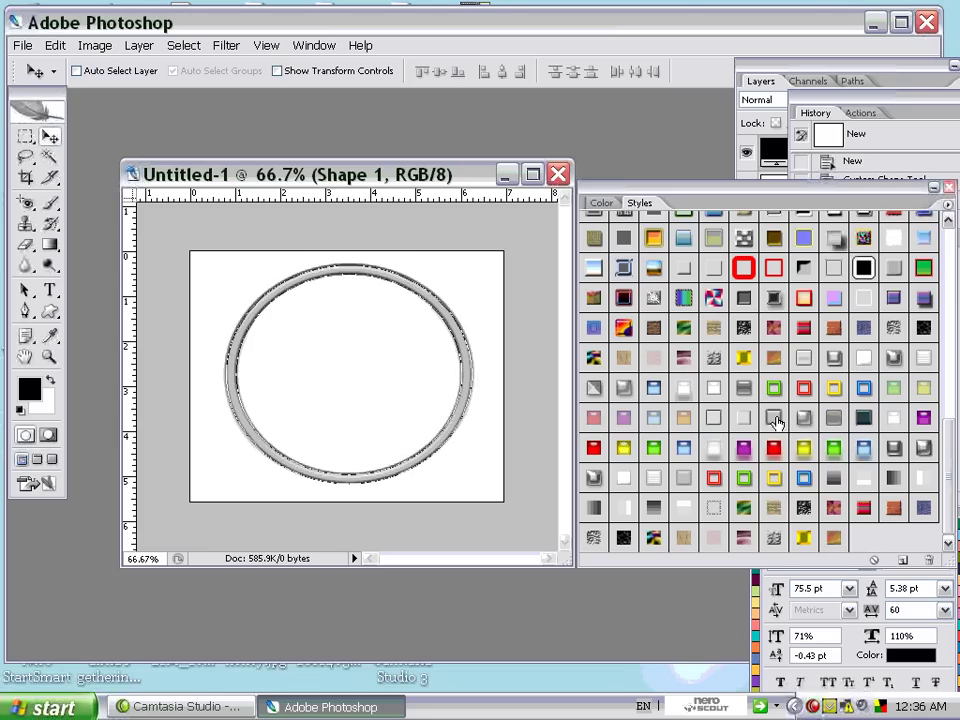
{"action": "left_click", "coordinate": [893, 358]}
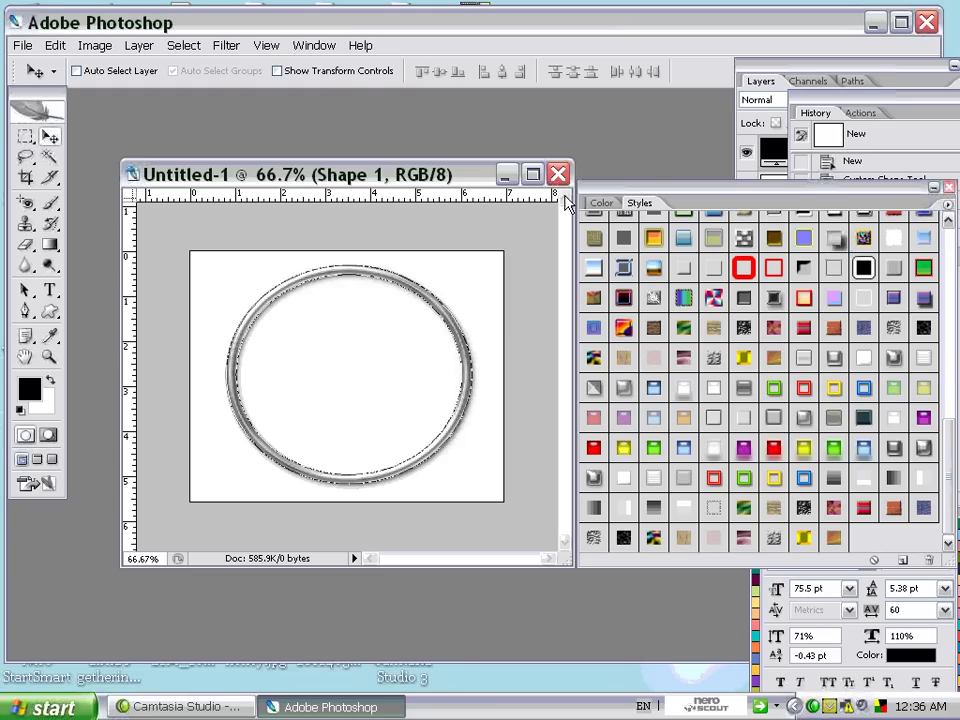
{"action": "left_click", "coordinate": [933, 187]}
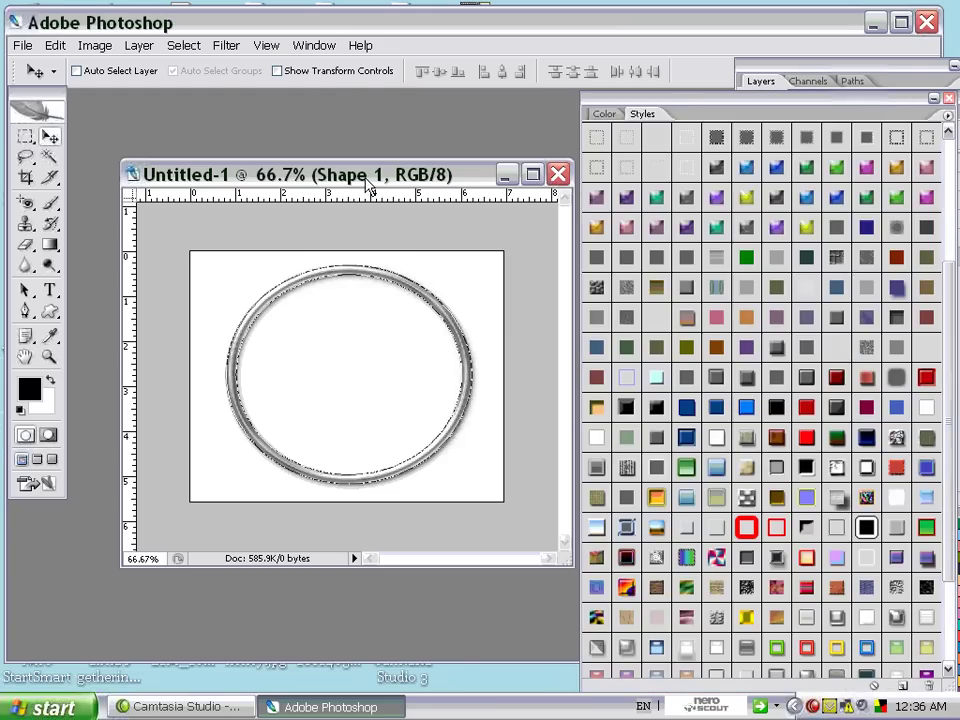
{"action": "left_click", "coordinate": [933, 97]}
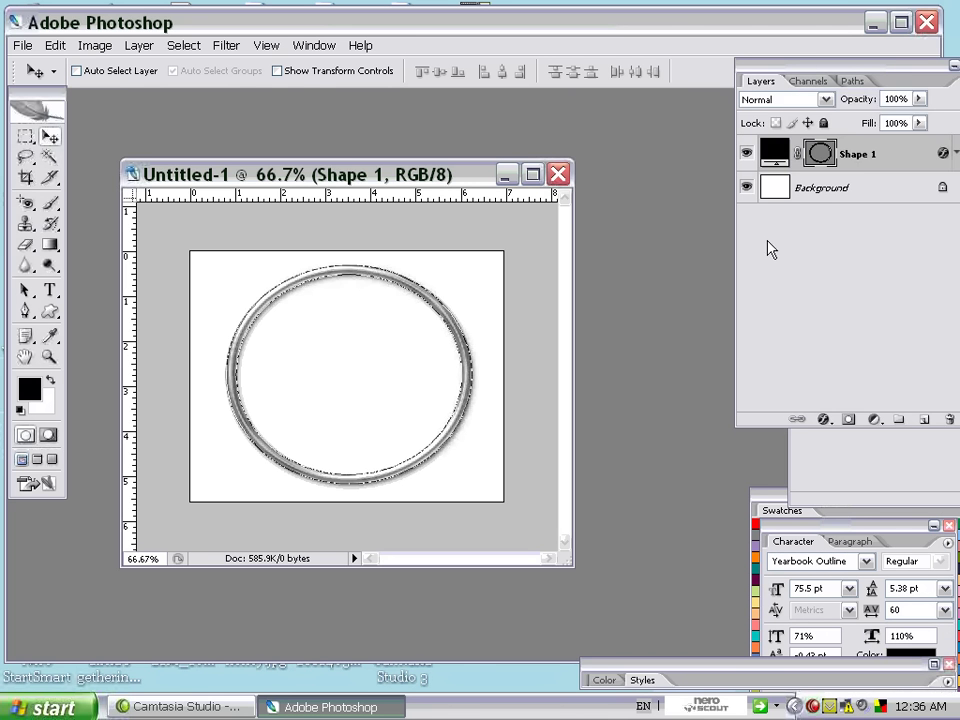
- Select Shape 1 in the Layers palette and add empty Layer 1 above it
{"action": "left_click", "coordinate": [767, 246]}
{"action": "left_click_drag", "start_coordinate": [868, 80], "coordinate": [661, 140]}
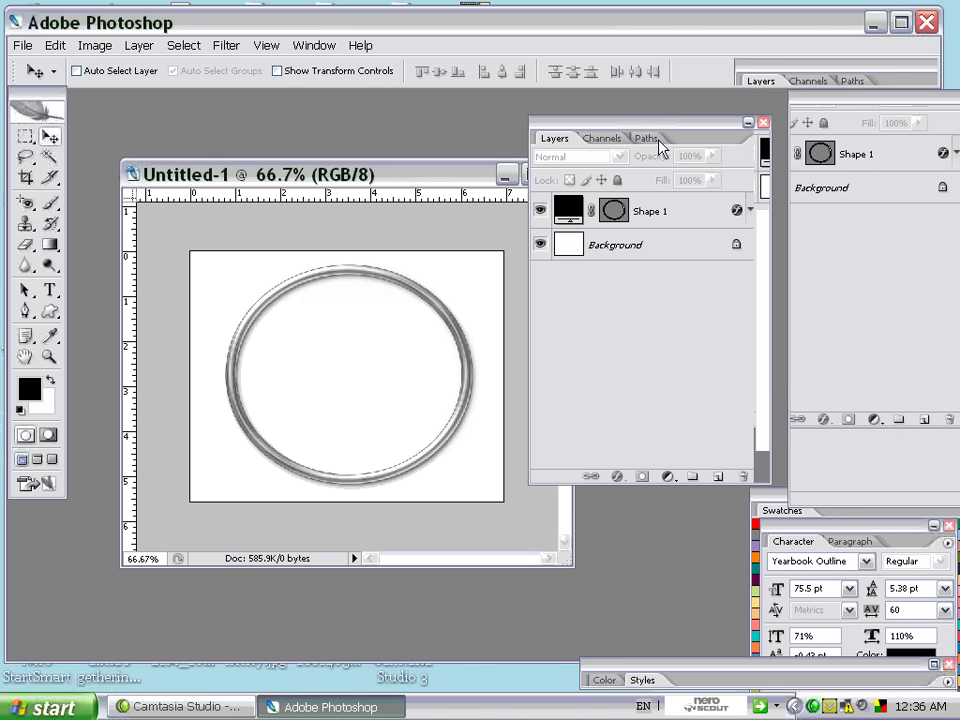
{"action": "left_click", "coordinate": [706, 219]}
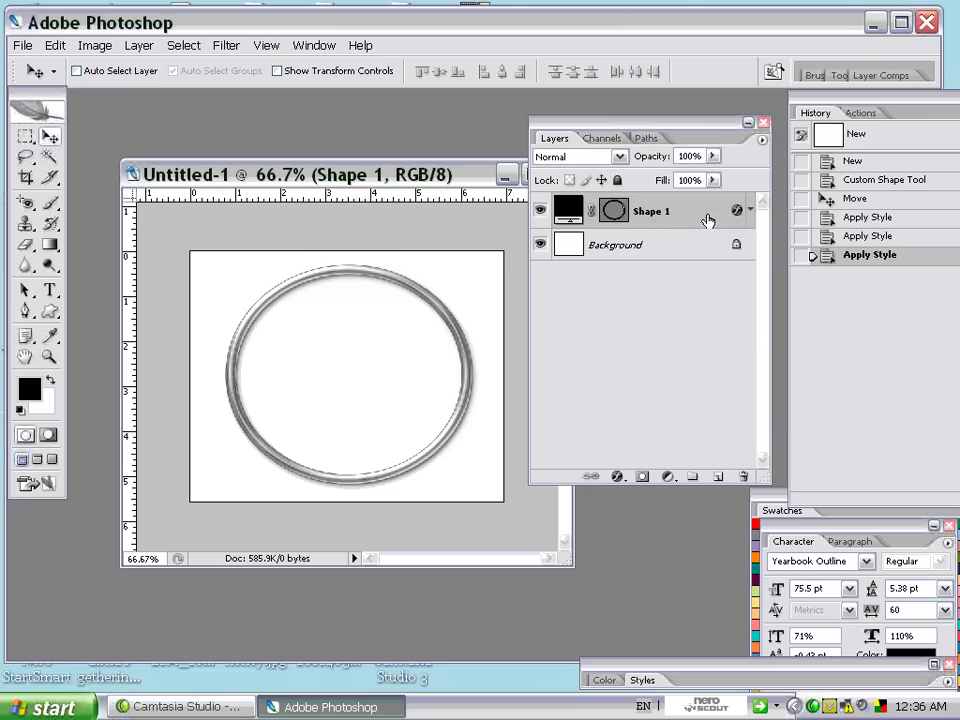
{"action": "left_click", "coordinate": [719, 478]}
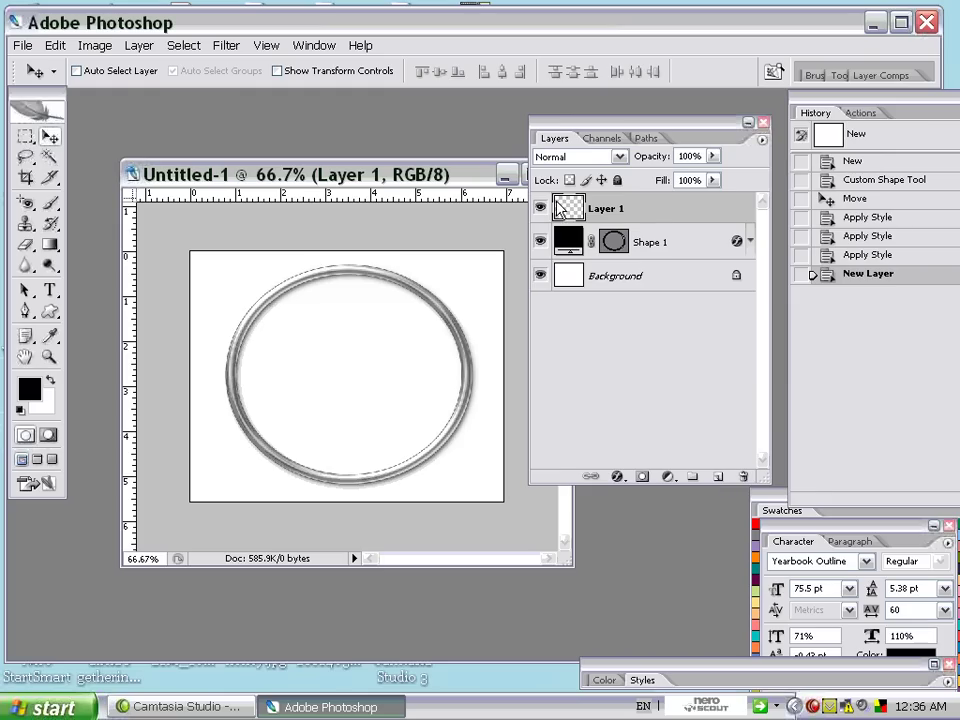
{"action": "left_click_drag", "start_coordinate": [624, 124], "coordinate": [673, 123]}
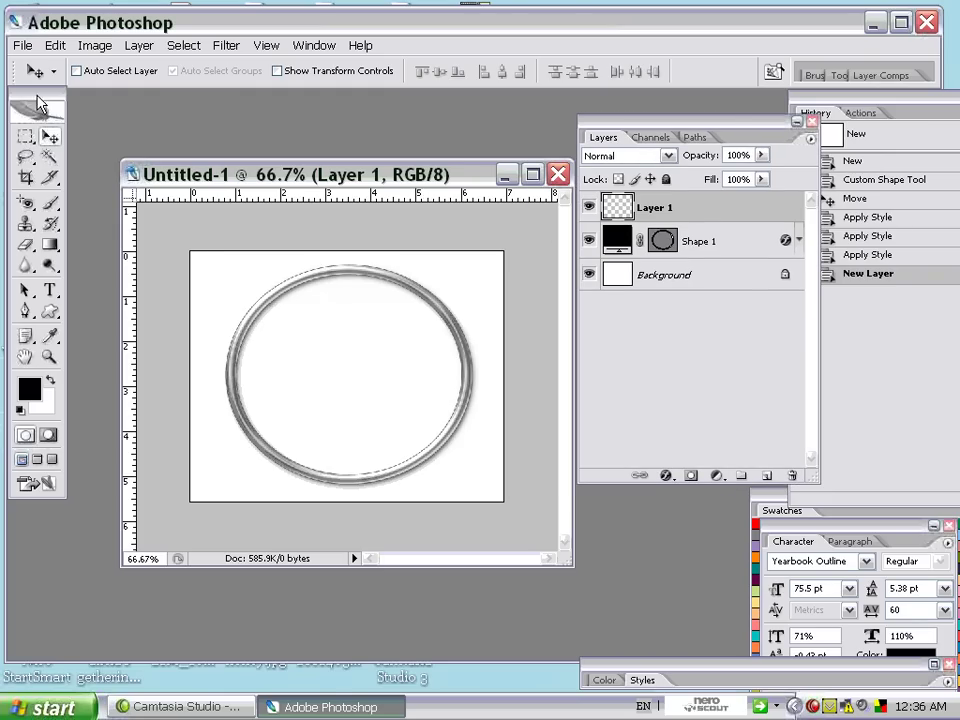
- Draw an elliptical selection over the ring's interior and pick the Paint Bucket Tool
{"action": "left_click", "coordinate": [25, 137]}
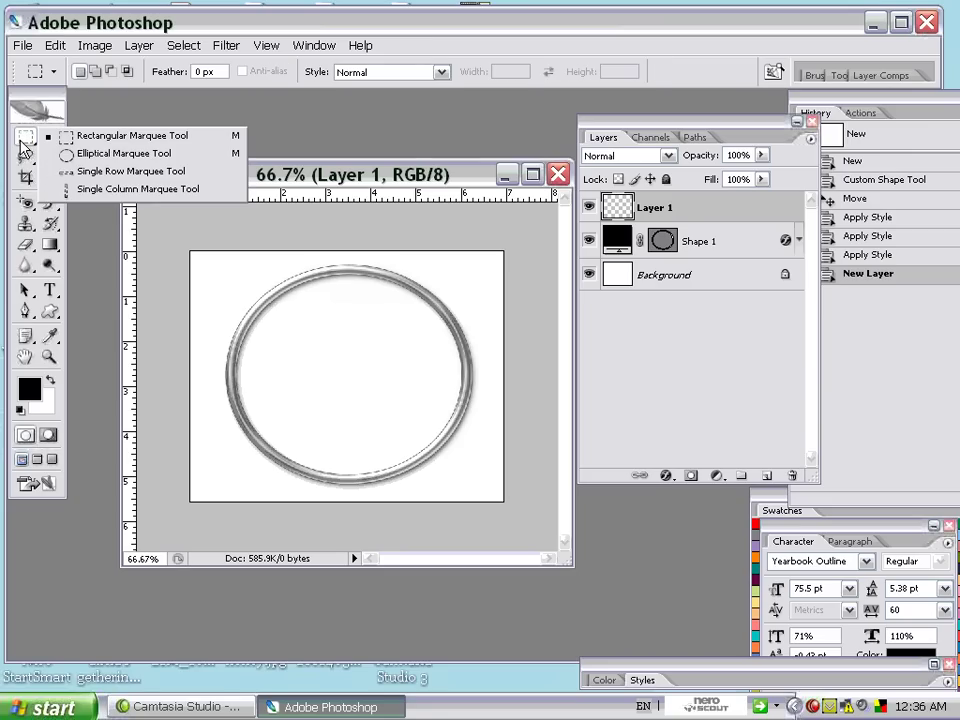
{"action": "left_click", "coordinate": [100, 153]}
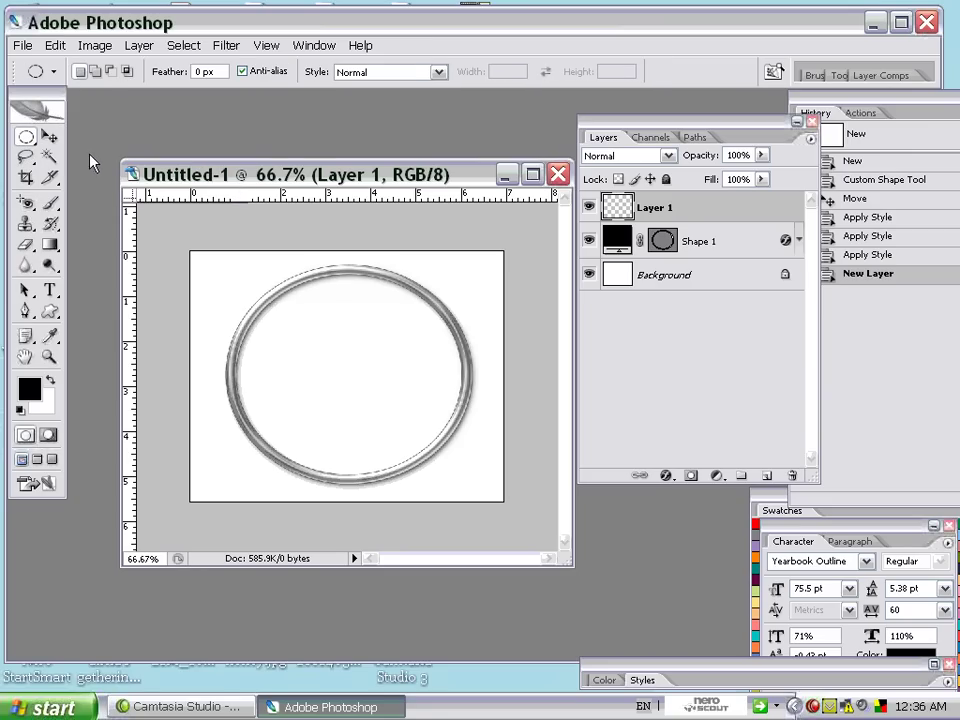
{"action": "left_click_drag", "start_coordinate": [234, 270], "coordinate": [456, 469]}
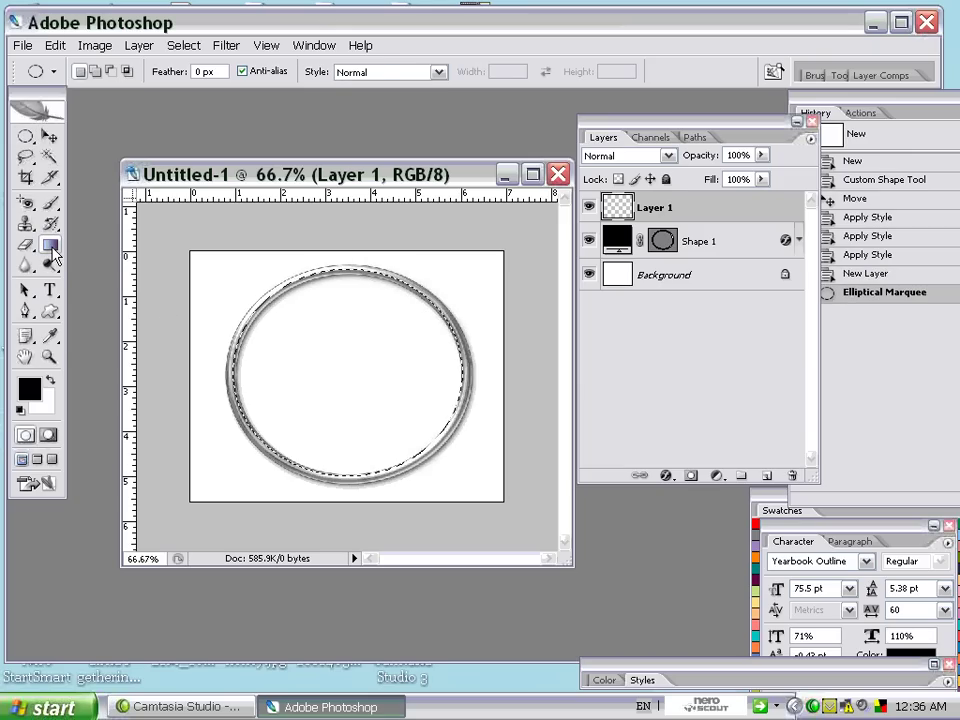
{"action": "left_click", "coordinate": [50, 245]}
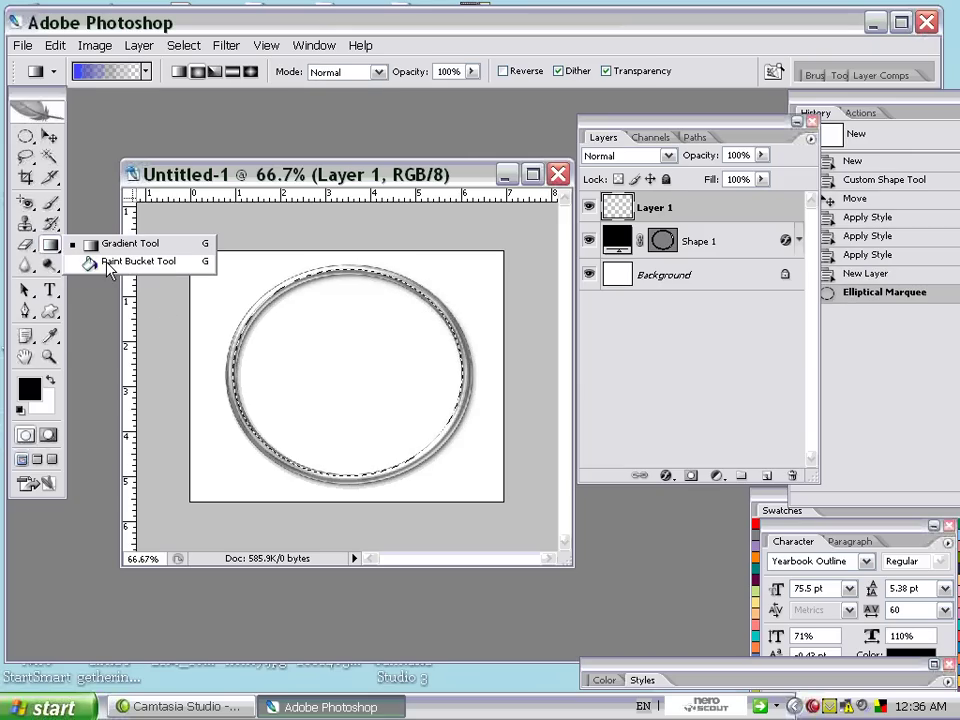
{"action": "left_click", "coordinate": [110, 262]}
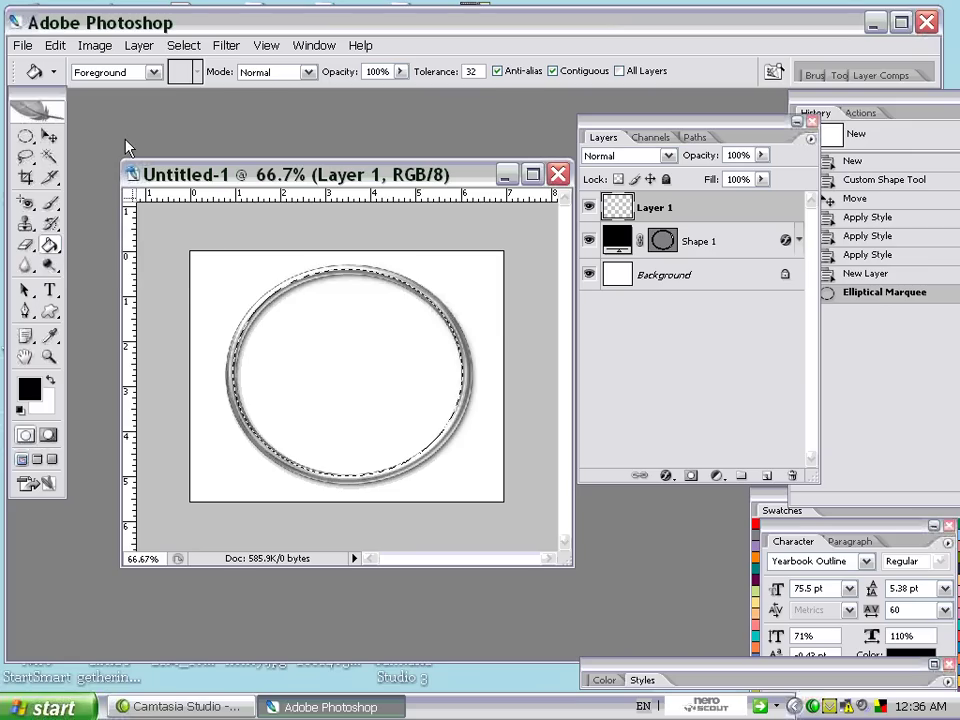
- Set the foreground colour to bright blue and fill the oval selection on Layer 1
{"action": "left_click", "coordinate": [22, 396]}
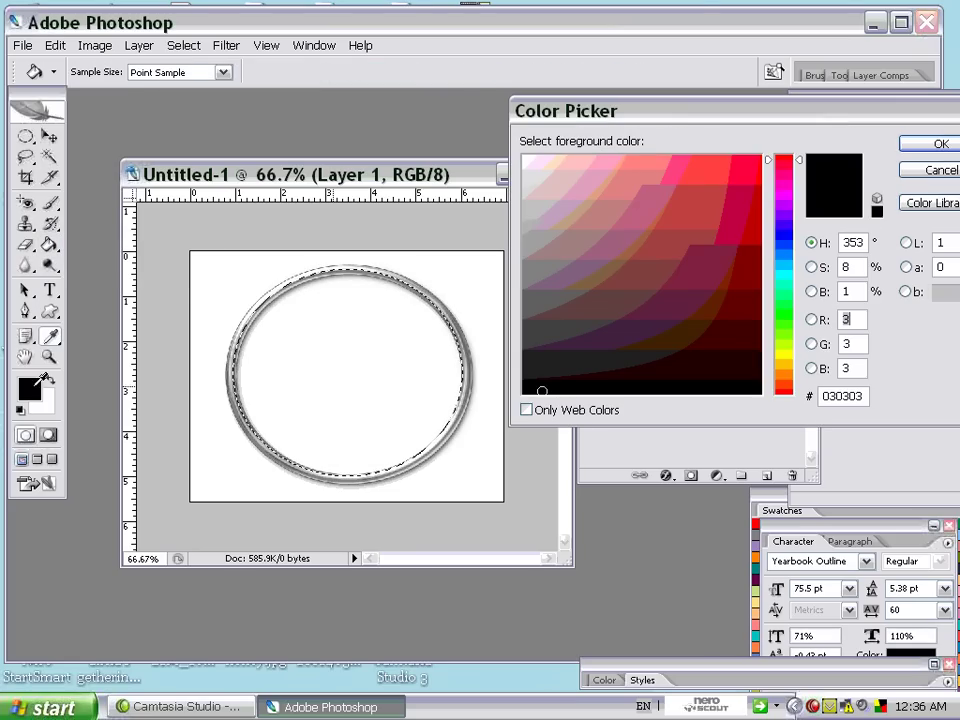
{"action": "left_click", "coordinate": [784, 236]}
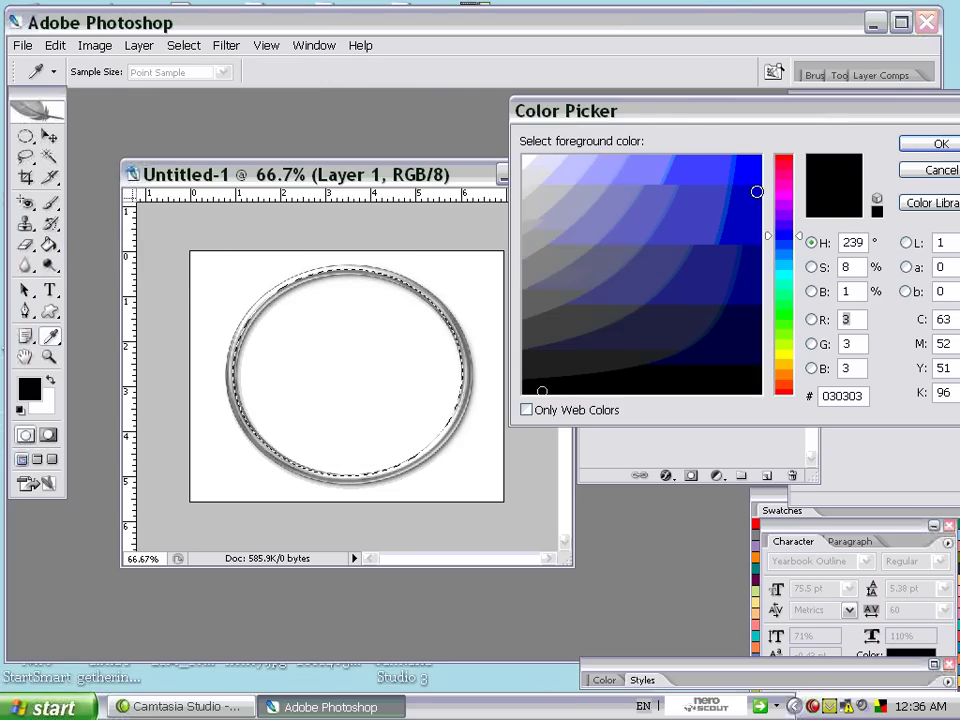
{"action": "left_click", "coordinate": [752, 170]}
{"action": "left_click", "coordinate": [932, 145]}
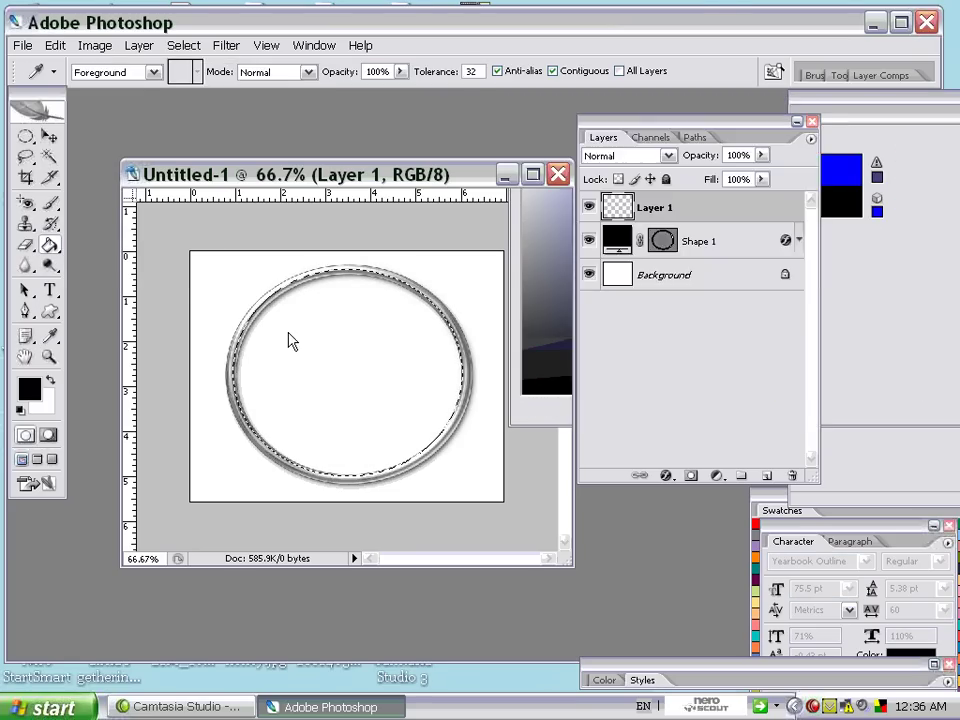
{"action": "left_click", "coordinate": [283, 326]}
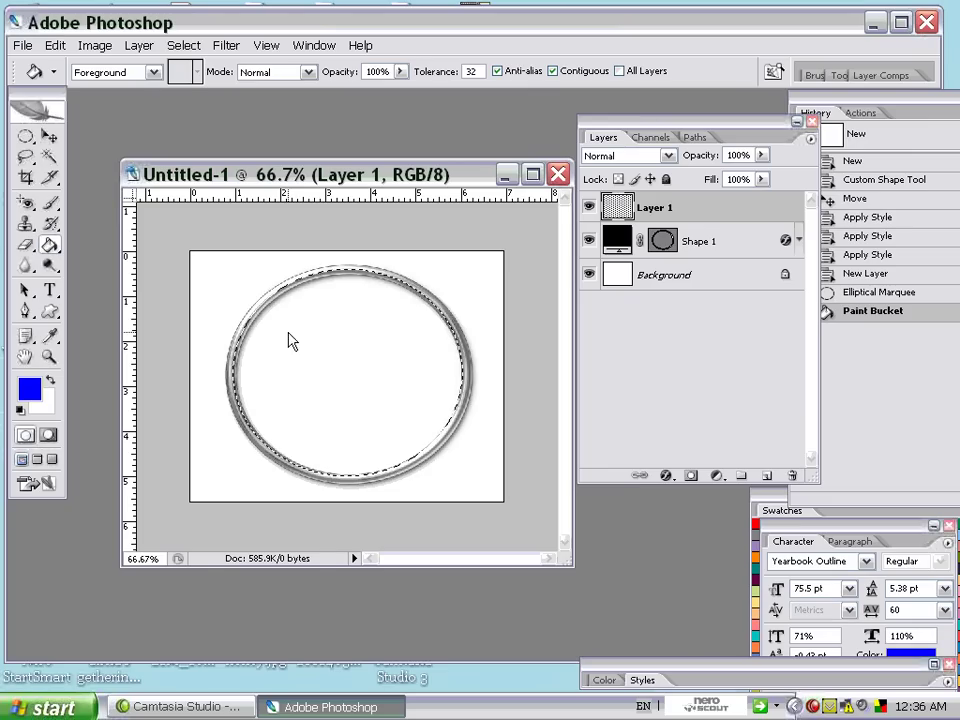
{"action": "left_click", "coordinate": [48, 137]}
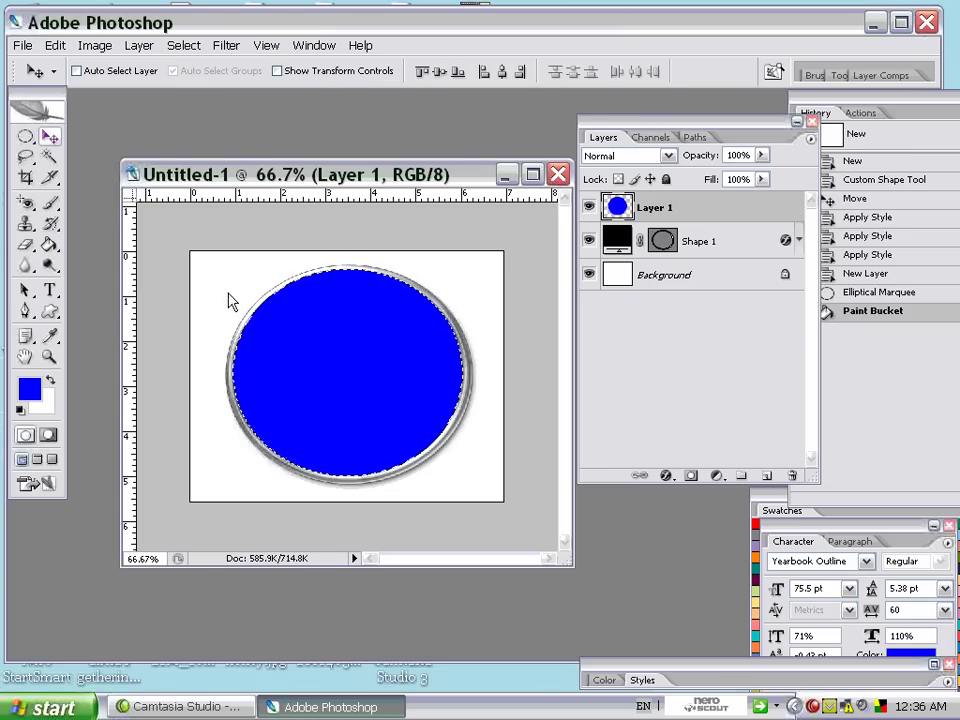
- Nudge the blue oval into the ring, deselect, and move Shape 1 to the top
{"action": "mouse_move", "coordinate": [388, 375]}
{"action": "left_mouse_down"}
{"action": "mouse_move", "coordinate": [390, 392]}
{"action": "mouse_move", "coordinate": [387, 376]}
{"action": "left_mouse_up"}
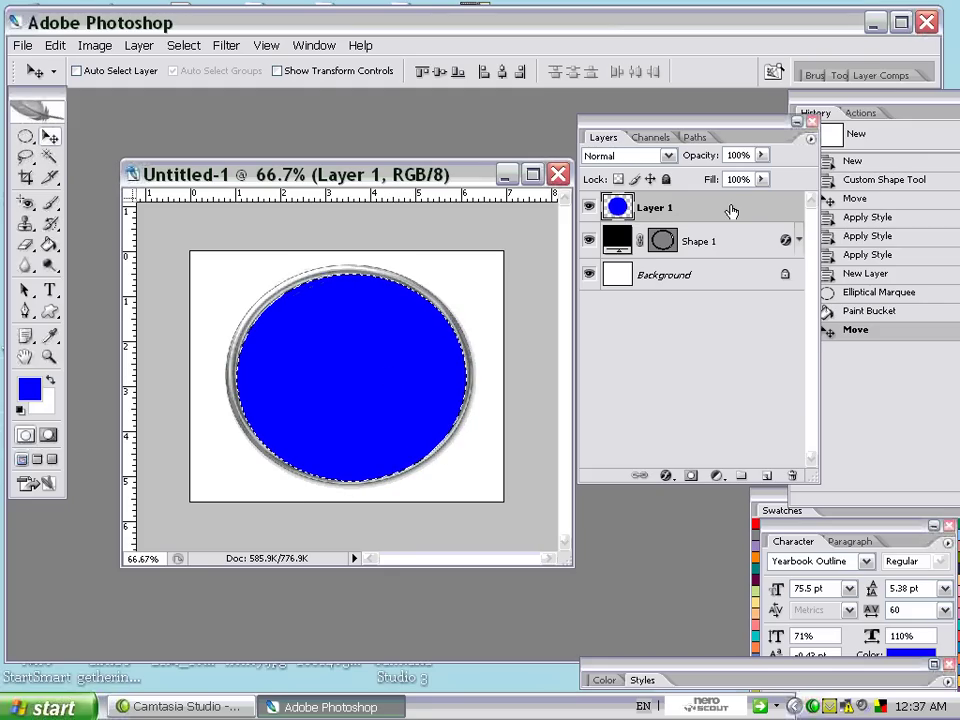
{"action": "left_click_drag", "start_coordinate": [729, 212], "coordinate": [720, 272]}
{"action": "left_click_drag", "start_coordinate": [716, 206], "coordinate": [710, 273]}
{"action": "key", "text": "ctrl+d"}
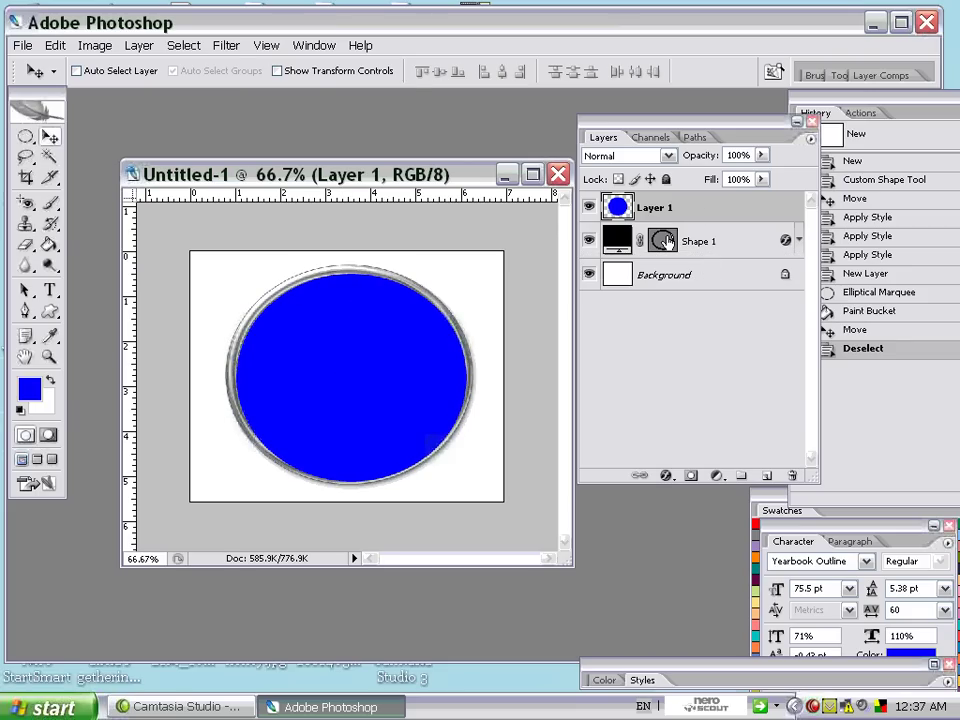
{"action": "left_click_drag", "start_coordinate": [698, 242], "coordinate": [701, 257]}
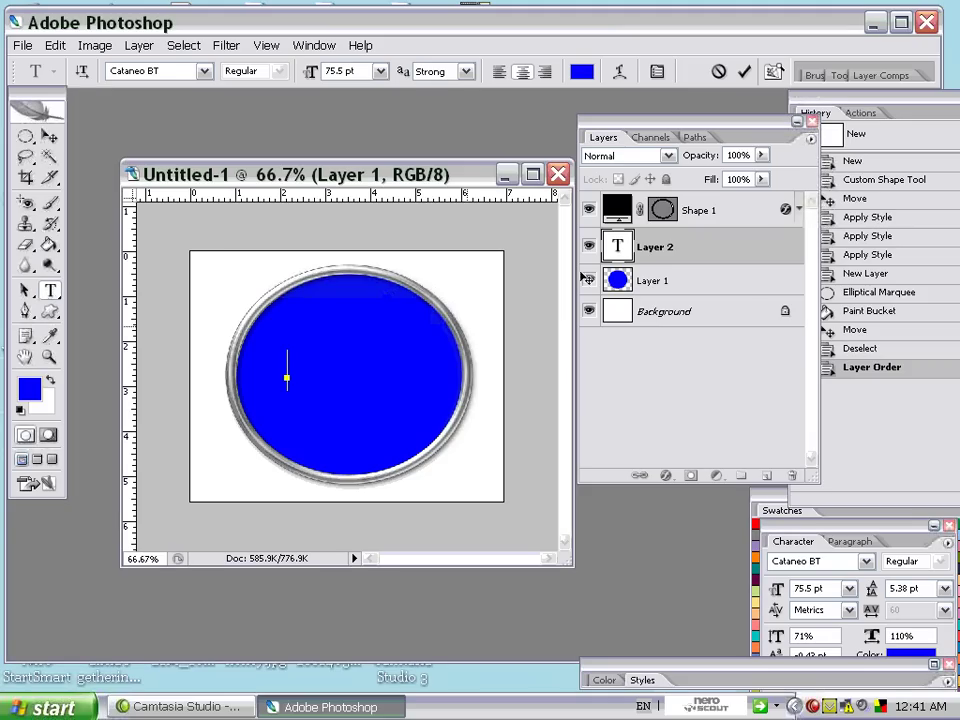
- Place a text insertion point in the blue oval and choose the Lara Croft Tomb Raider font
{"action": "left_click", "coordinate": [617, 249]}
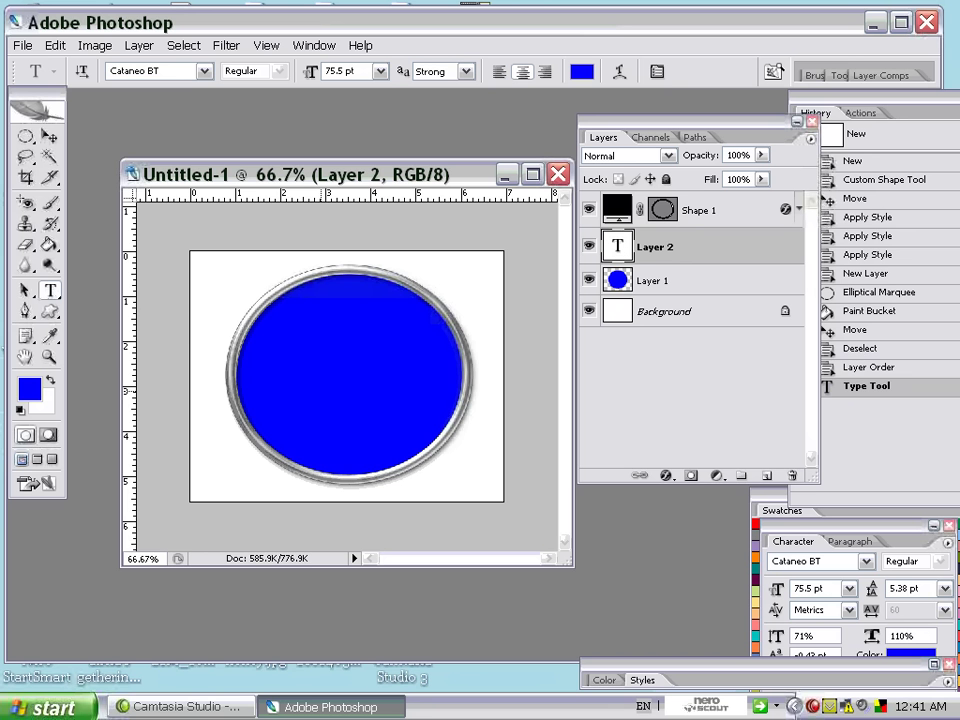
{"action": "left_click", "coordinate": [204, 71]}
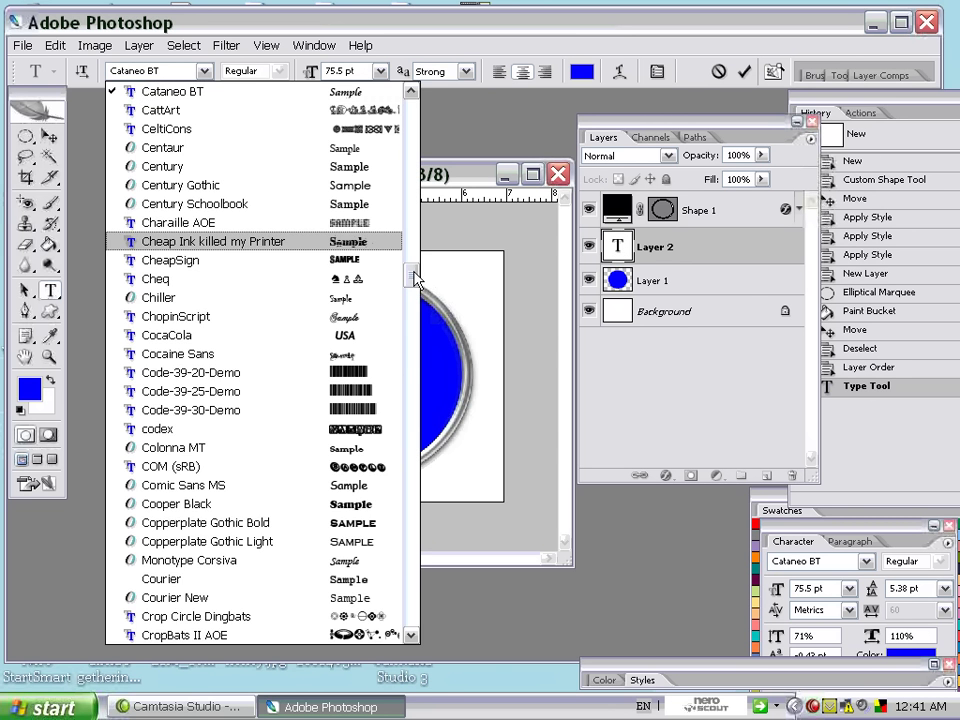
{"action": "left_click_drag", "start_coordinate": [414, 278], "coordinate": [392, 371]}
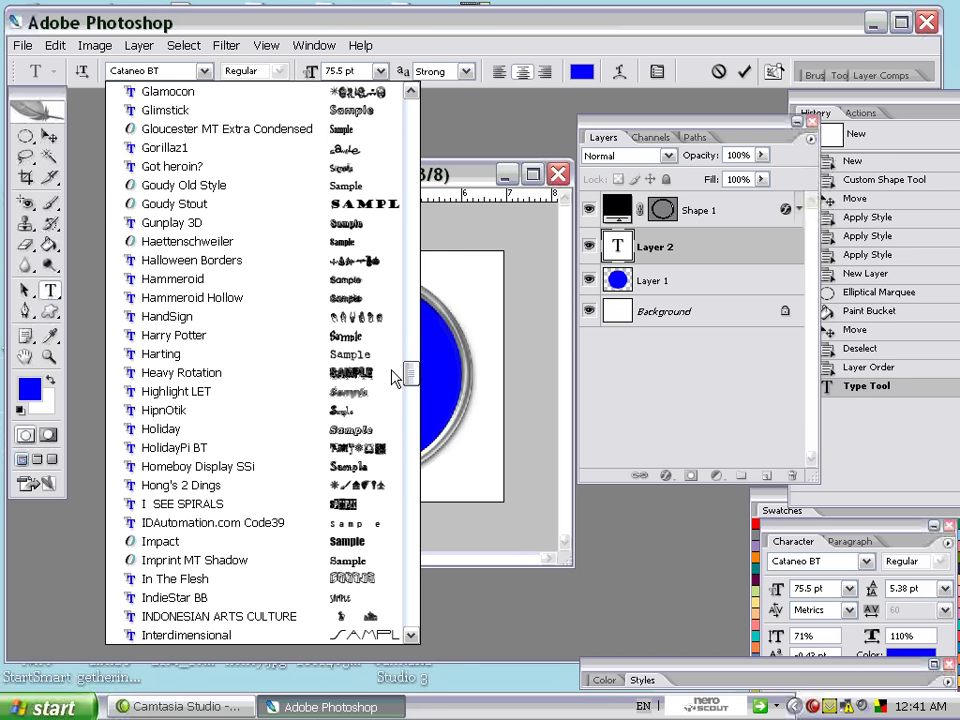
{"action": "left_click_drag", "start_coordinate": [392, 376], "coordinate": [390, 413]}
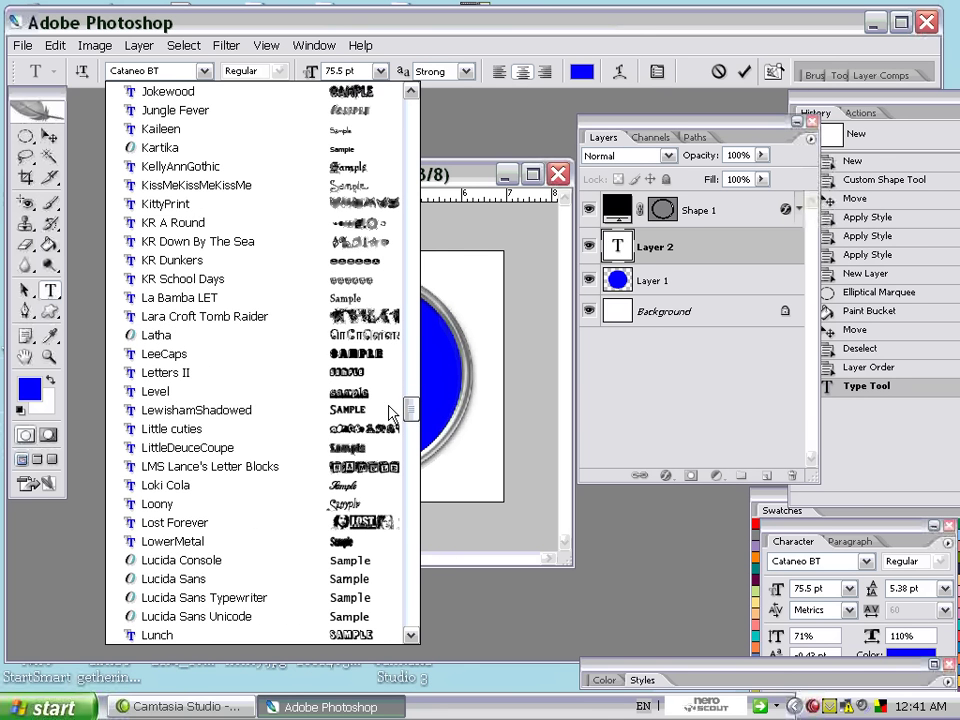
{"action": "left_click", "coordinate": [250, 316]}
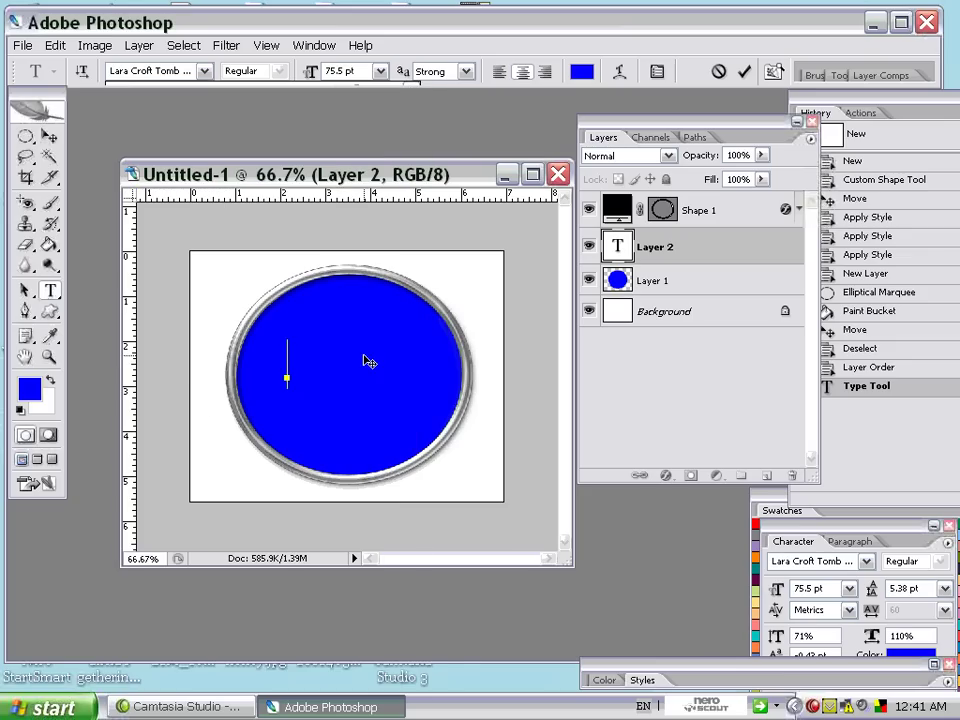
- Delete the typed 'OK' text and make the text colour white
{"action": "type", "text": "OK"}
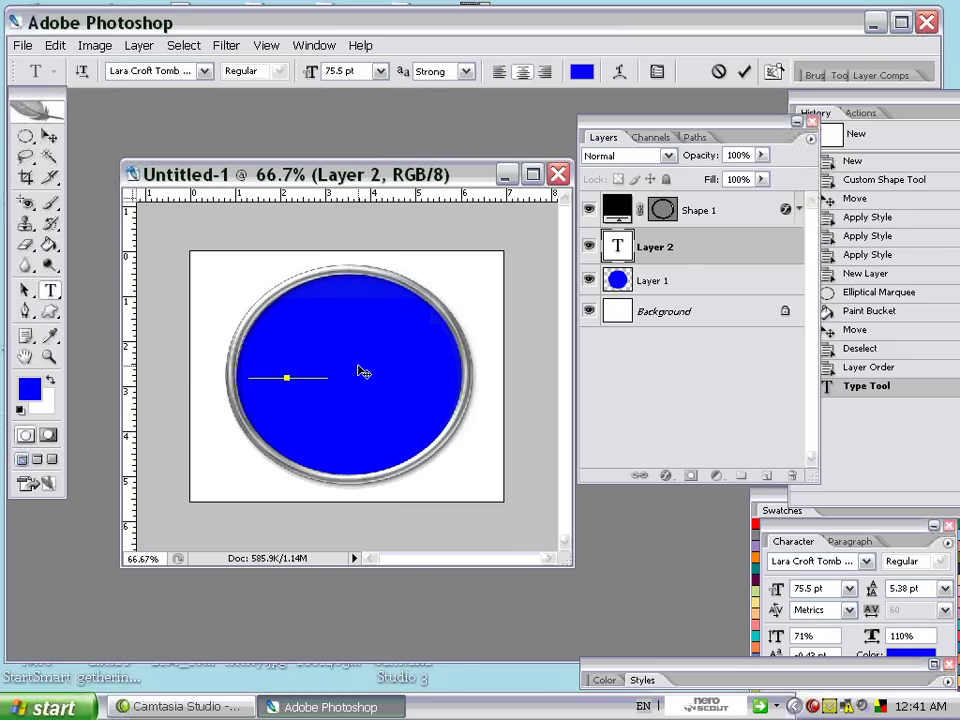
{"action": "key", "text": "BackSpace"}
{"action": "key", "text": "BackSpace"}
{"action": "left_click", "coordinate": [50, 380]}
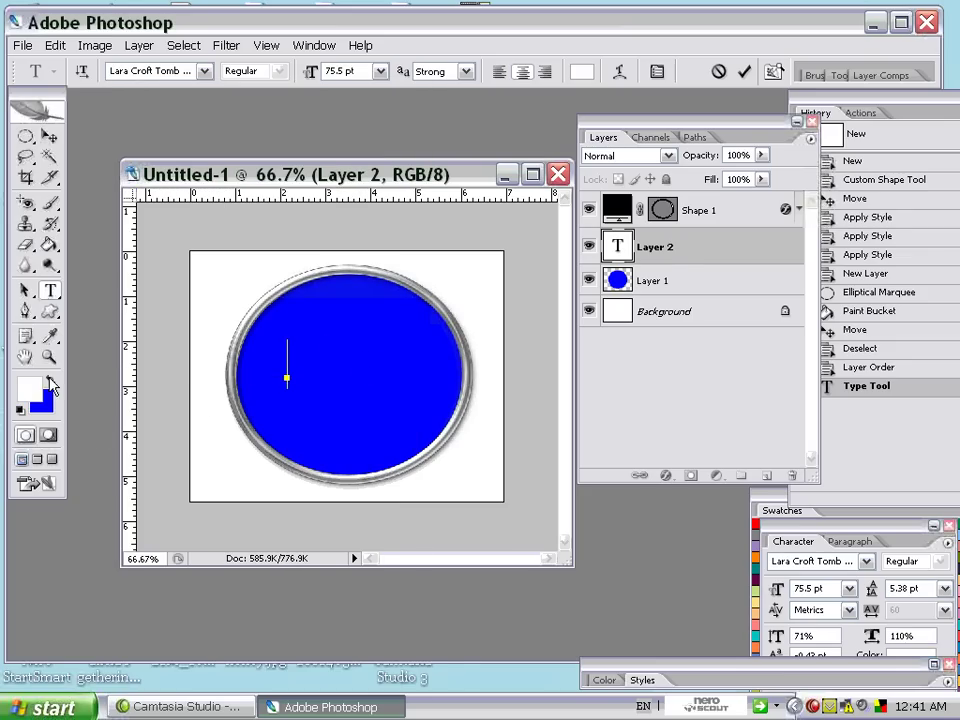
- Try Lara Croft glyphs A–F and b–f in turn, keeping the f figure
{"action": "type", "text": "A"}
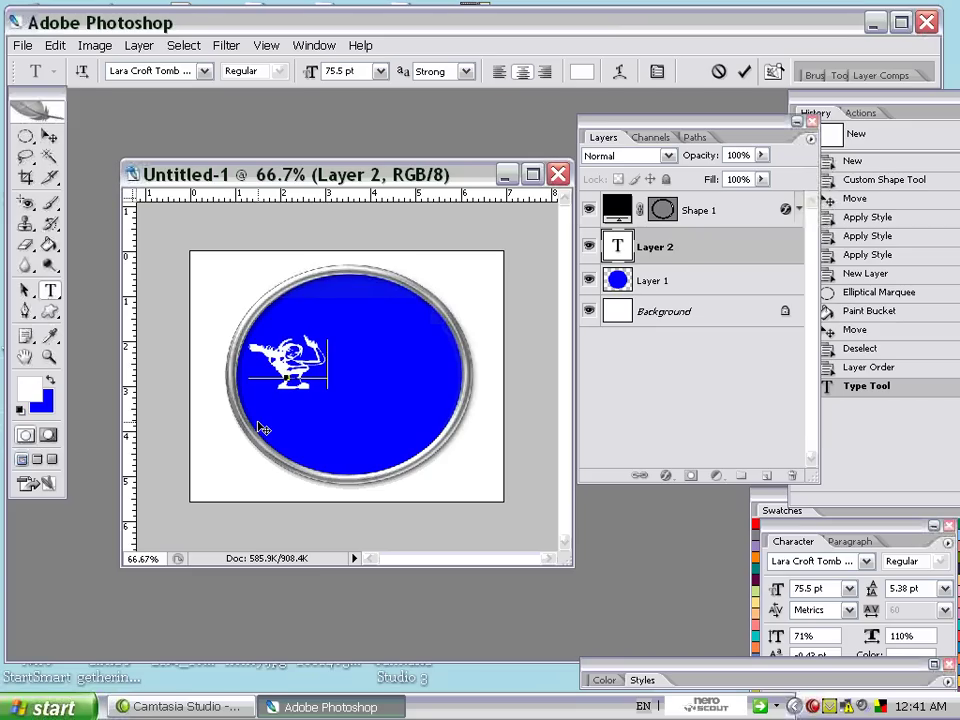
{"action": "key", "text": "BackSpace"}
{"action": "type", "text": "B"}
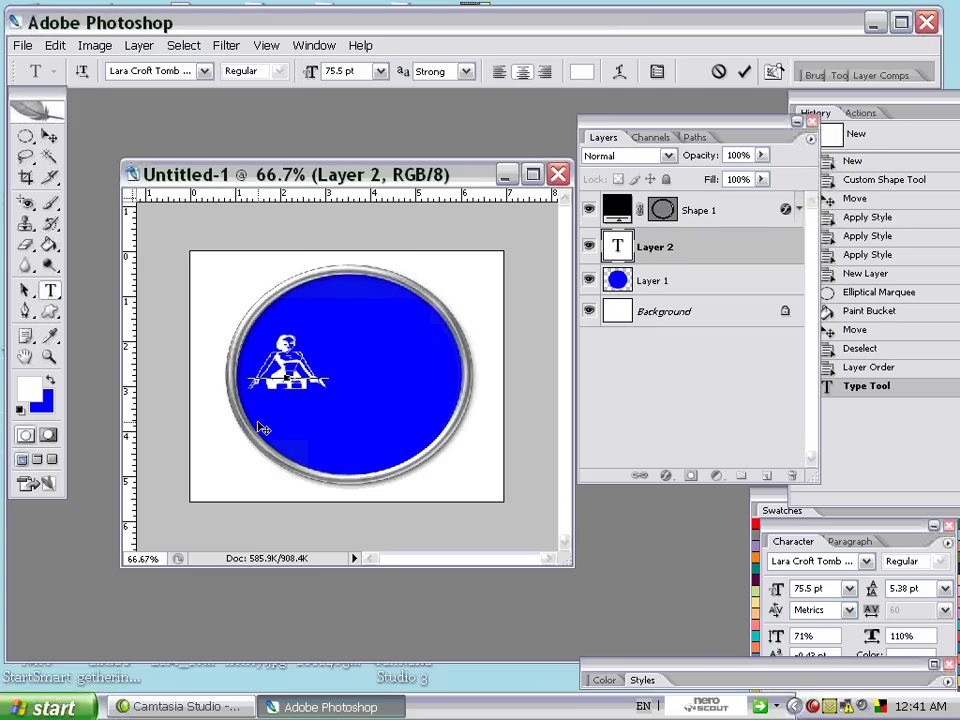
{"action": "key", "text": "BackSpace"}
{"action": "type", "text": "C"}
{"action": "key", "text": "BackSpace"}
{"action": "type", "text": "D"}
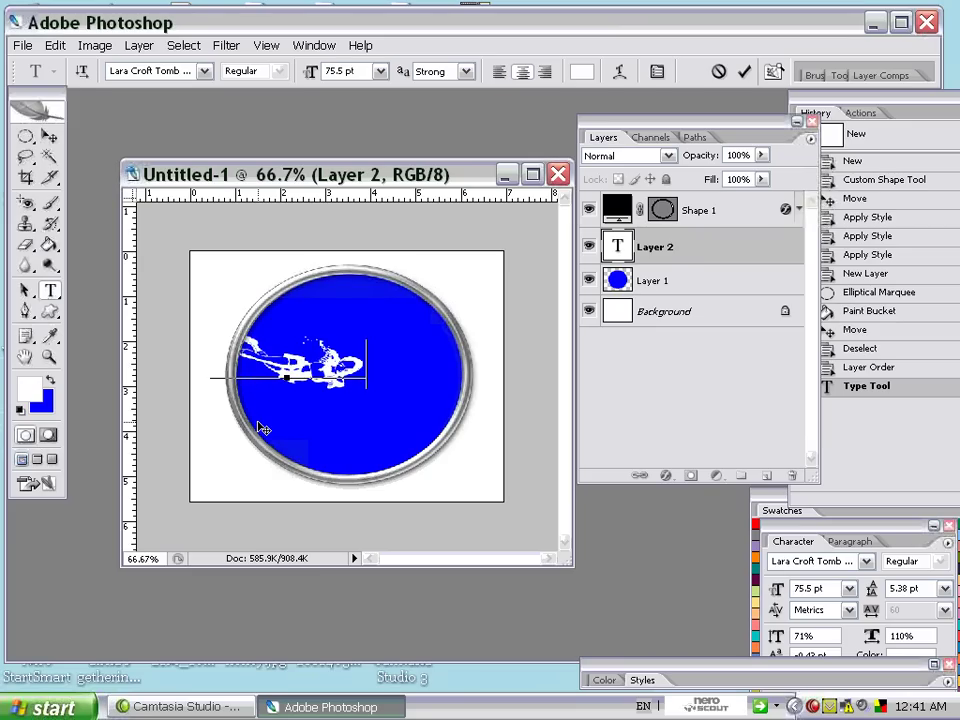
{"action": "key", "text": "BackSpace"}
{"action": "type", "text": "E"}
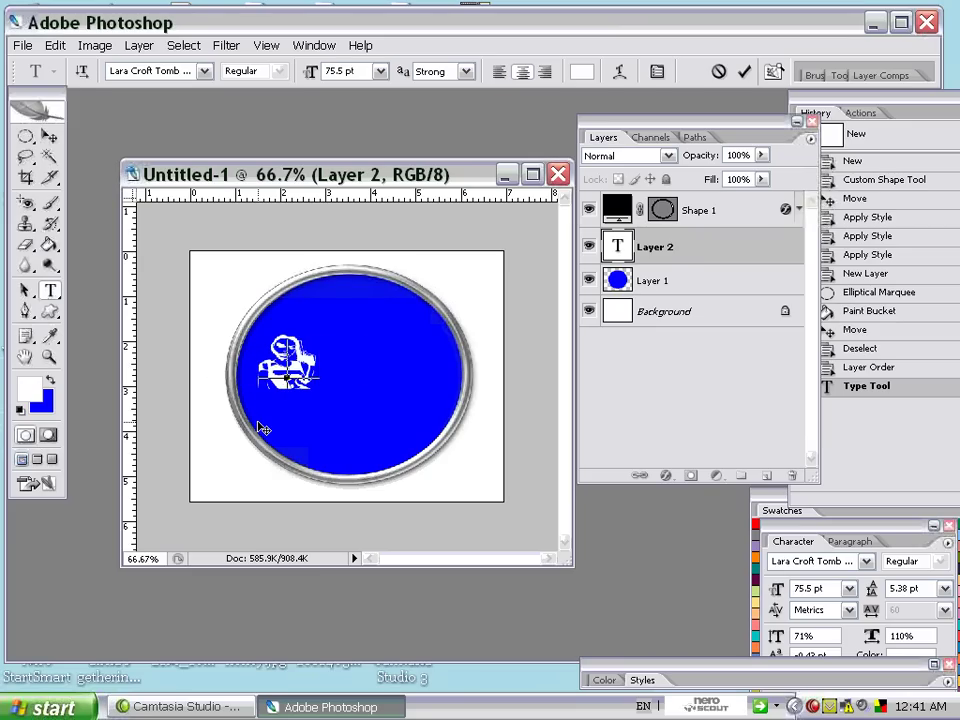
{"action": "key", "text": "BackSpace"}
{"action": "type", "text": "F"}
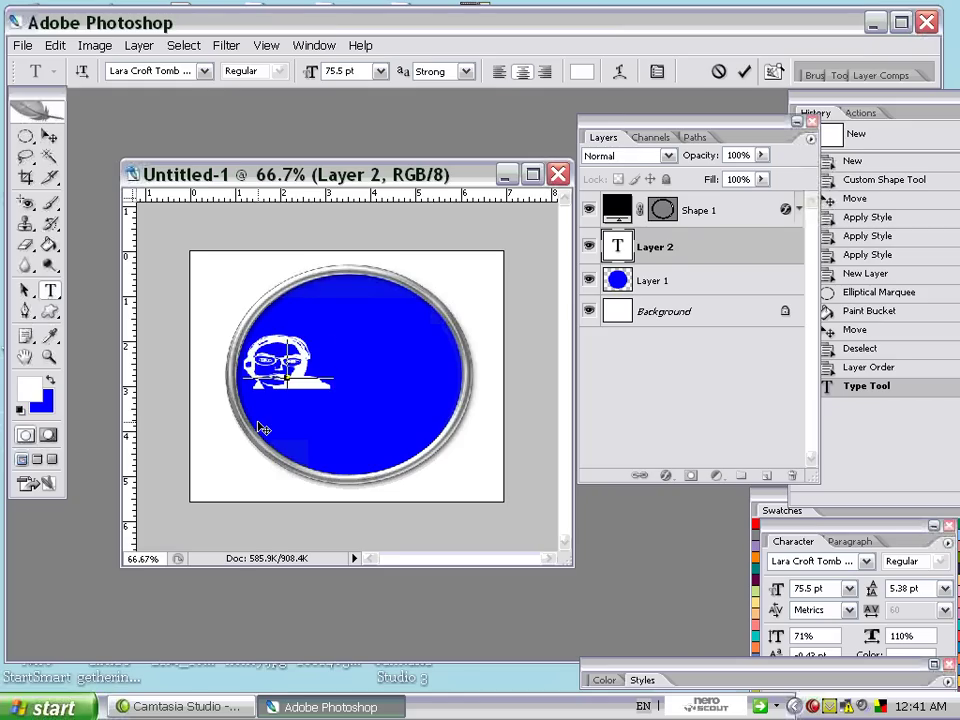
{"action": "key", "text": "BackSpace"}
{"action": "type", "text": "b"}
{"action": "key", "text": "BackSpace"}
{"action": "type", "text": "c"}
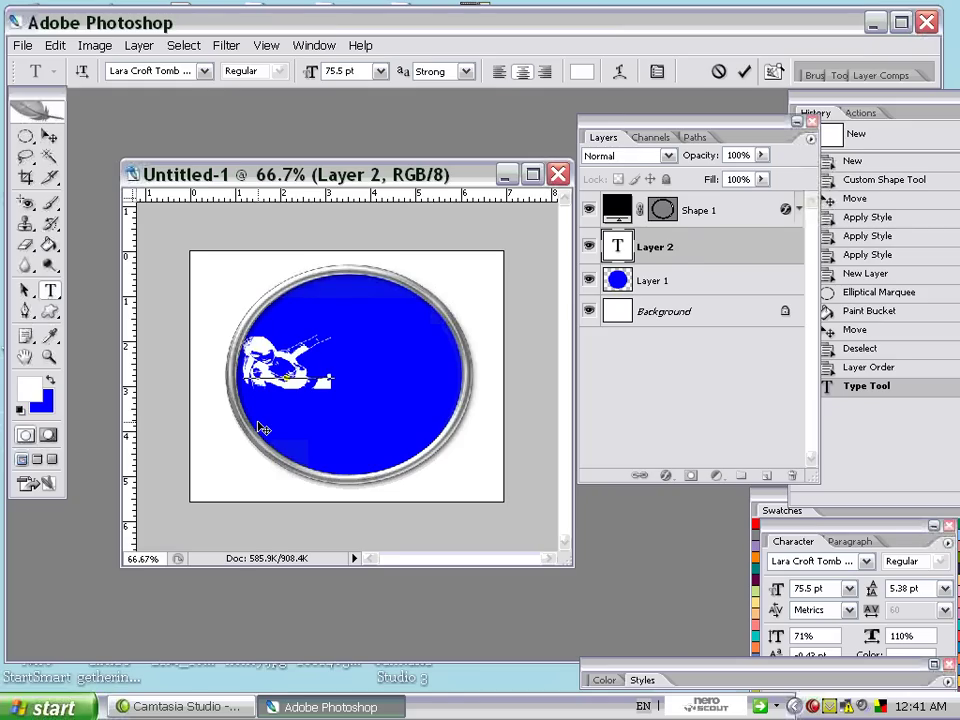
{"action": "key", "text": "BackSpace"}
{"action": "type", "text": "d"}
{"action": "key", "text": "BackSpace"}
{"action": "type", "text": "e"}
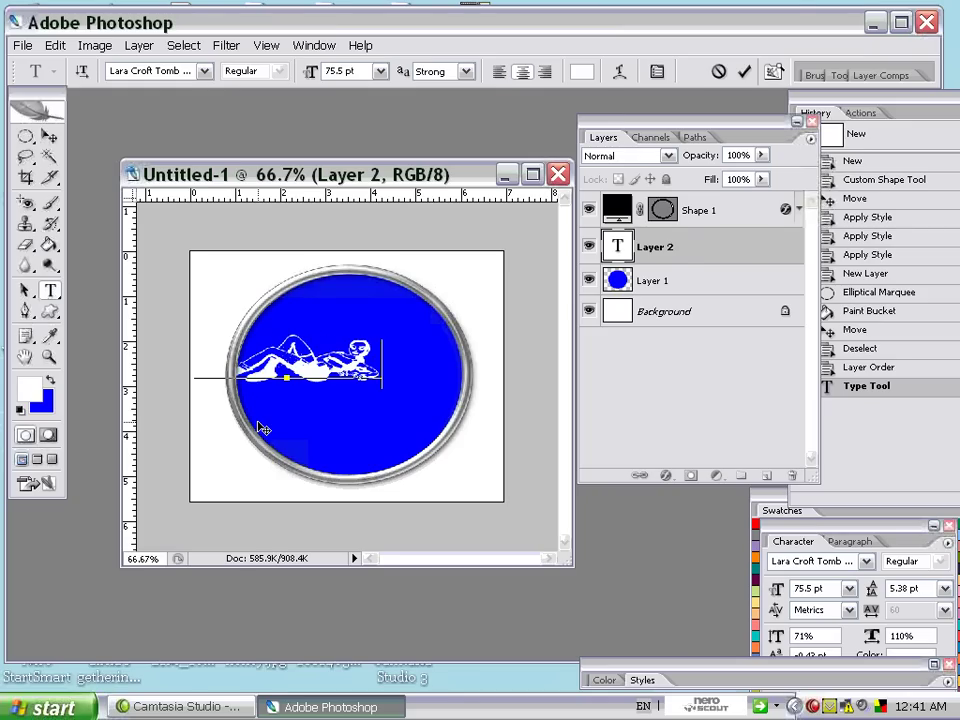
{"action": "key", "text": "BackSpace"}
{"action": "type", "text": "f"}
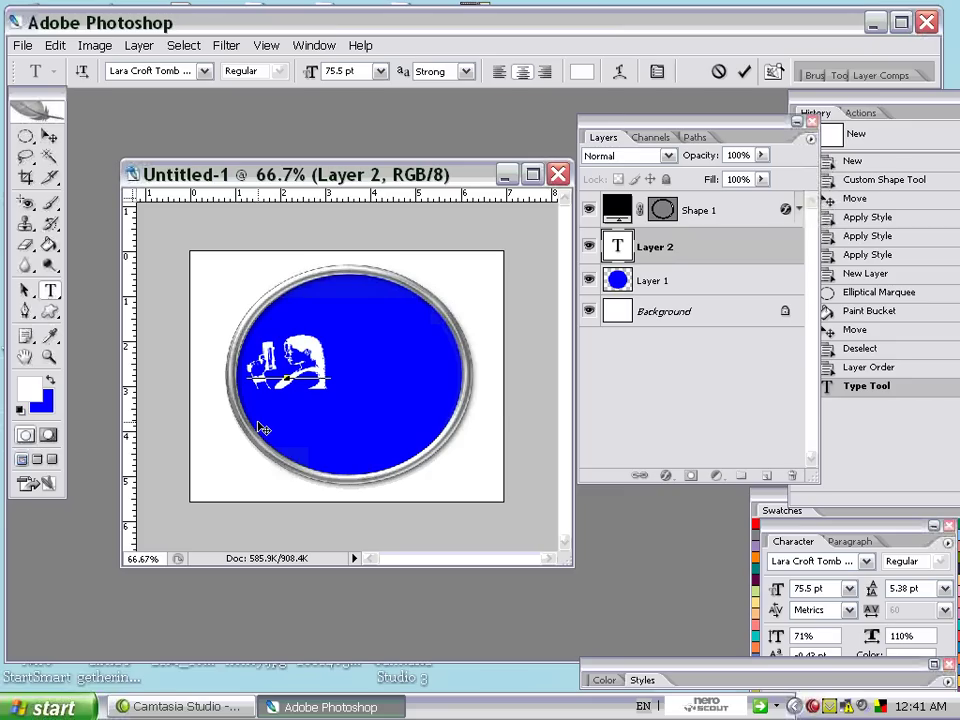
- Move the white figure into the oval, enlarge it with Free Transform, and shift it right
{"action": "left_click", "coordinate": [48, 136]}
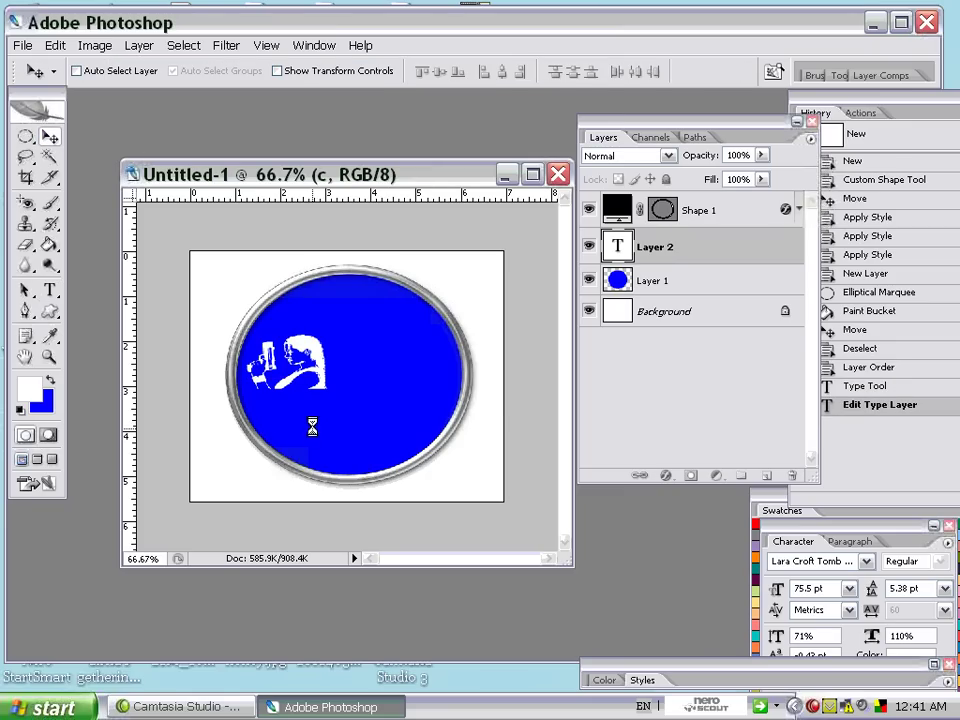
{"action": "left_click_drag", "start_coordinate": [312, 374], "coordinate": [372, 391]}
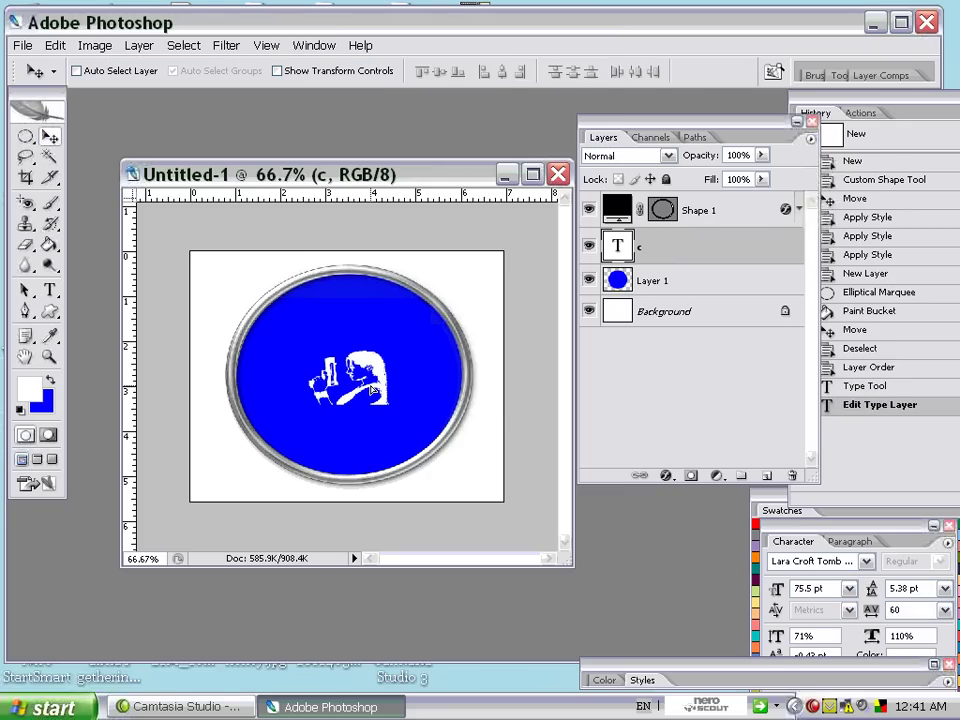
{"action": "key", "text": "ctrl+t"}
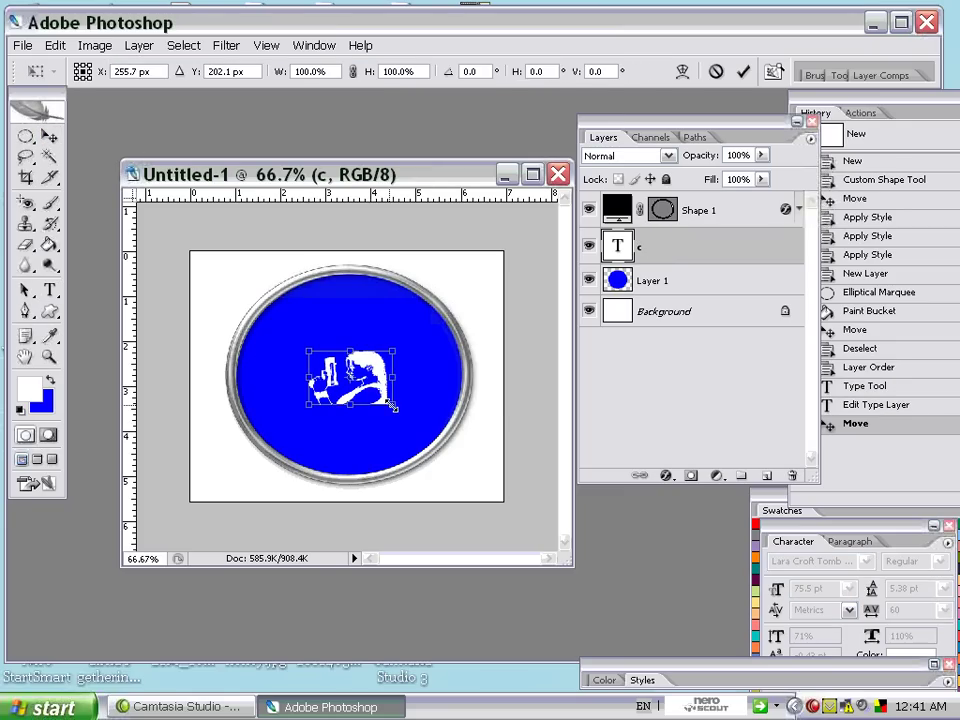
{"action": "left_click_drag", "start_coordinate": [392, 405], "coordinate": [453, 482]}
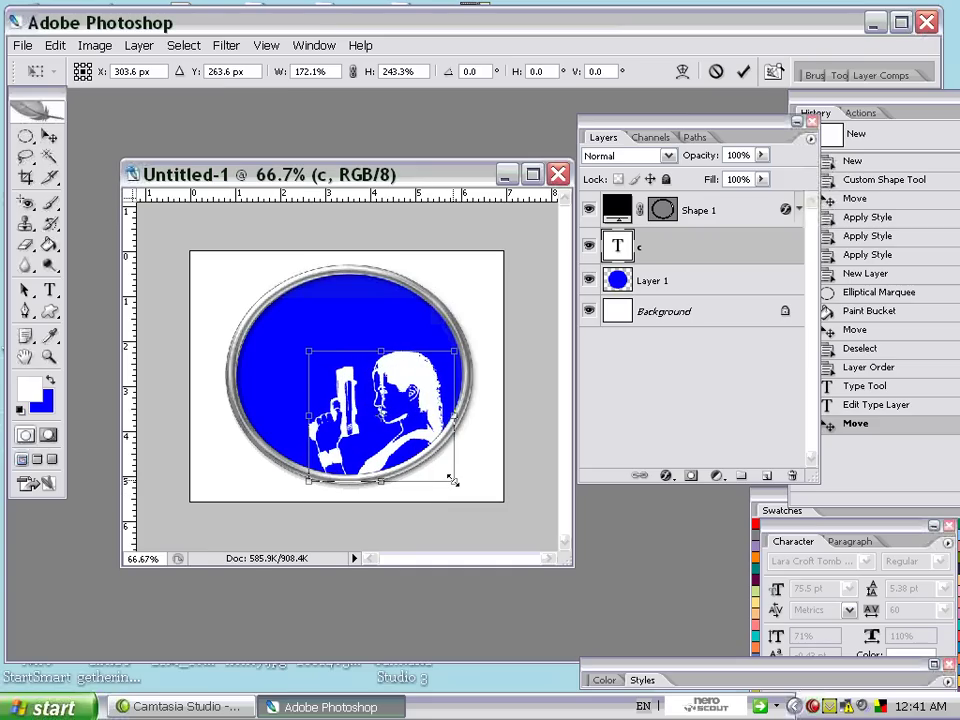
{"action": "key", "text": "Return"}
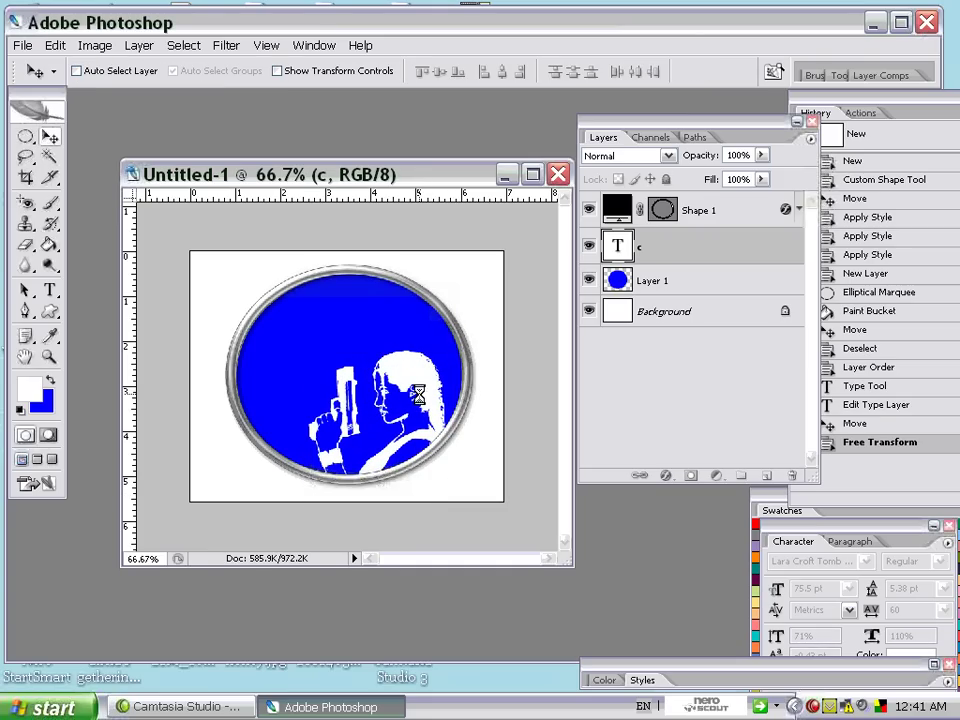
{"action": "left_click_drag", "start_coordinate": [413, 380], "coordinate": [418, 378]}
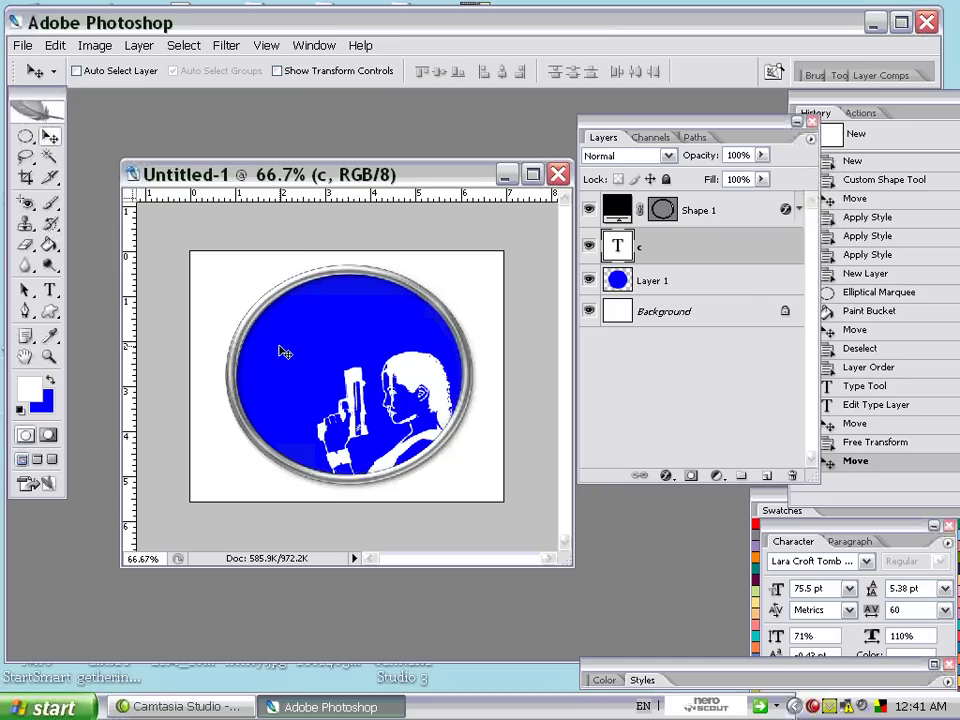
- Recolour the selected Lara Croft glyph text to bright yellow (e0e729)
{"action": "left_click", "coordinate": [50, 291]}
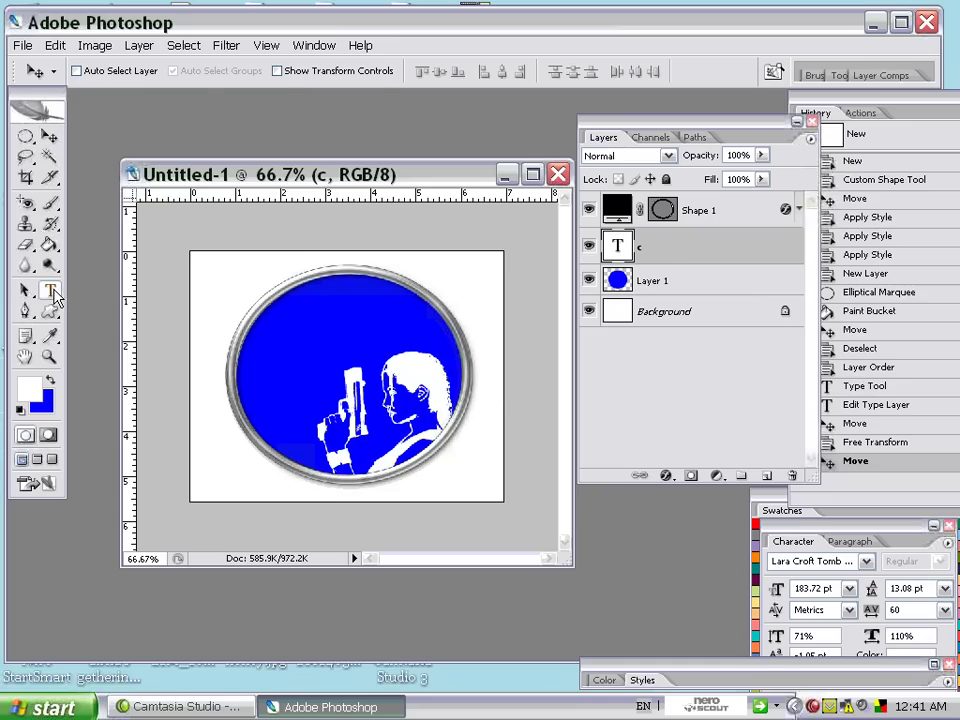
{"action": "left_click", "coordinate": [55, 294]}
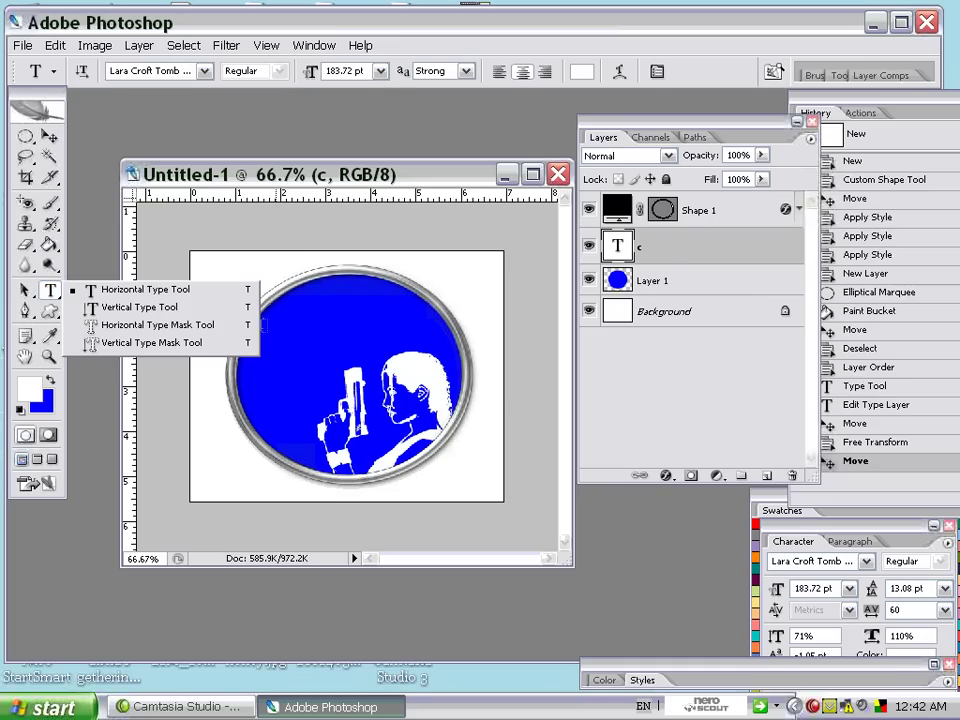
{"action": "left_click_drag", "start_coordinate": [262, 323], "coordinate": [373, 323]}
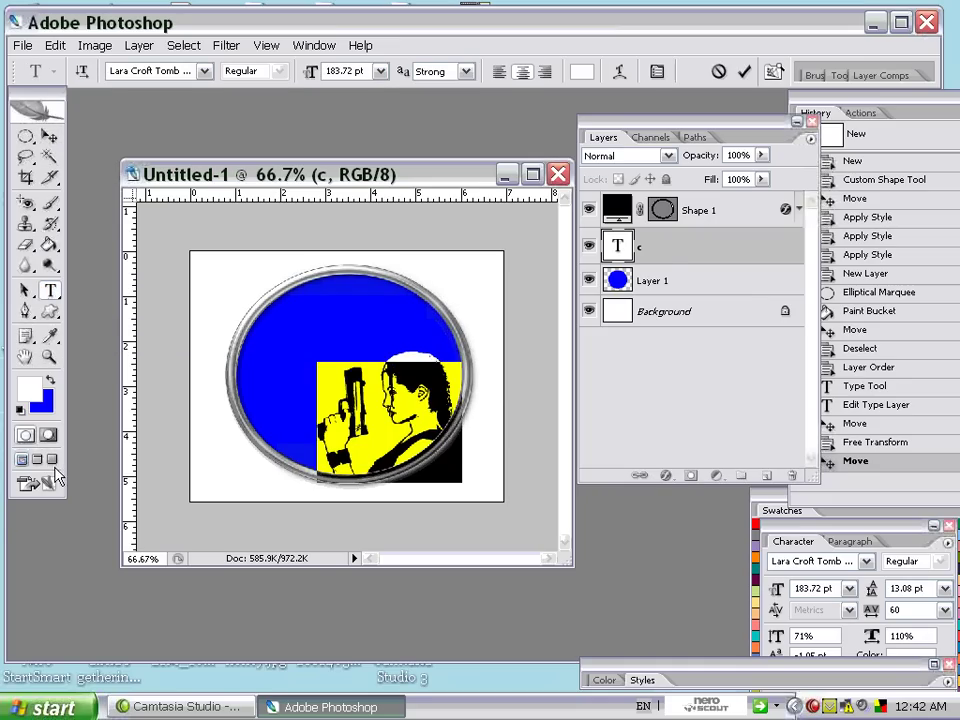
{"action": "left_click", "coordinate": [30, 398]}
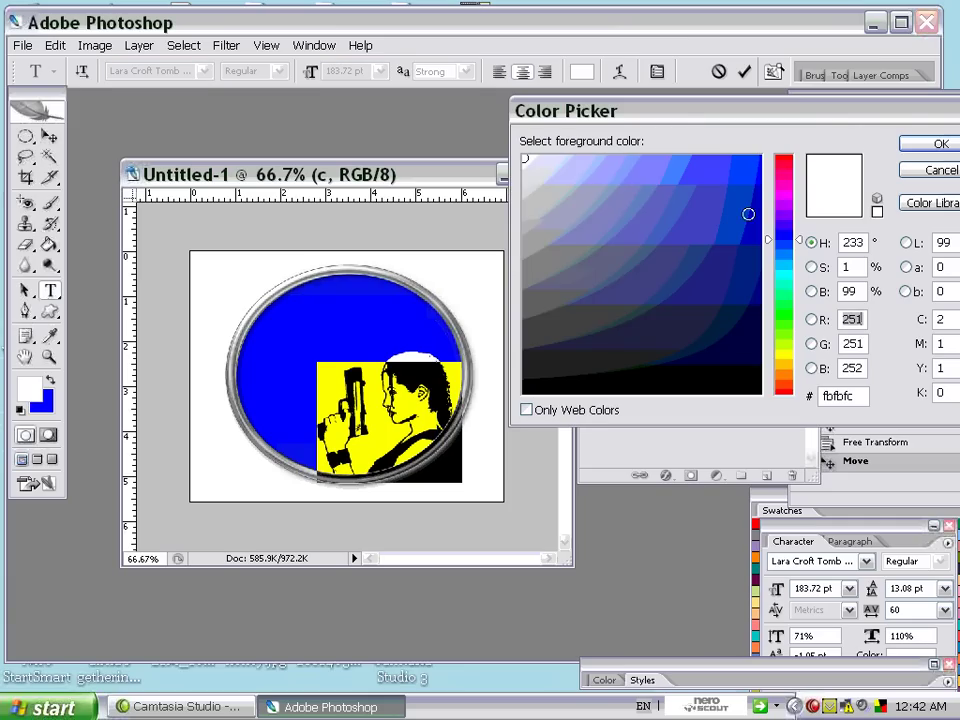
{"action": "left_click", "coordinate": [784, 205]}
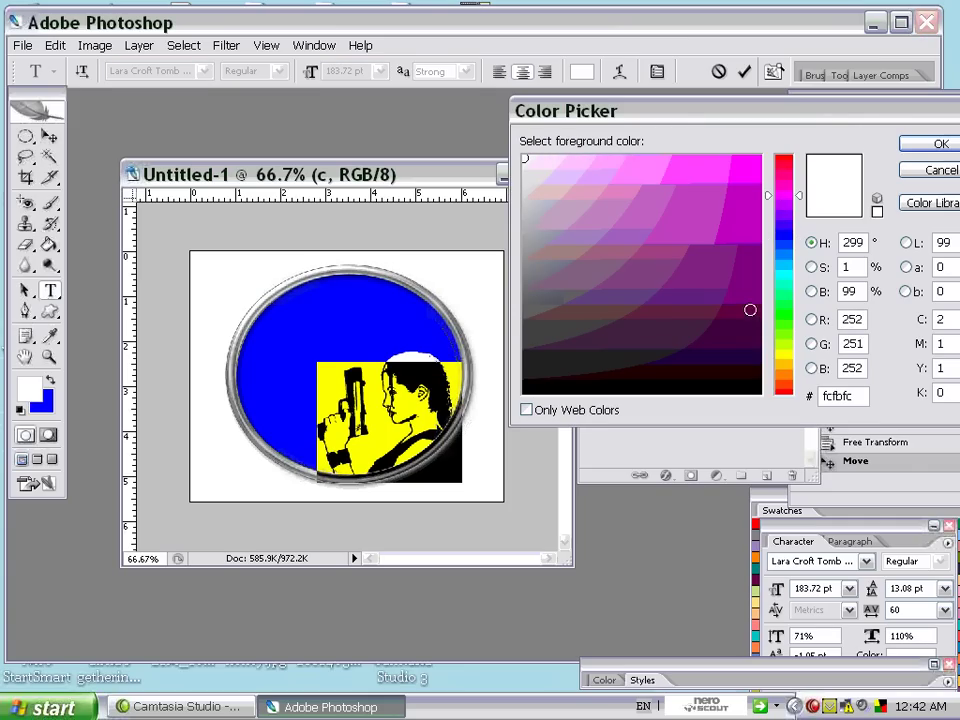
{"action": "left_click", "coordinate": [783, 353]}
{"action": "left_click", "coordinate": [718, 178]}
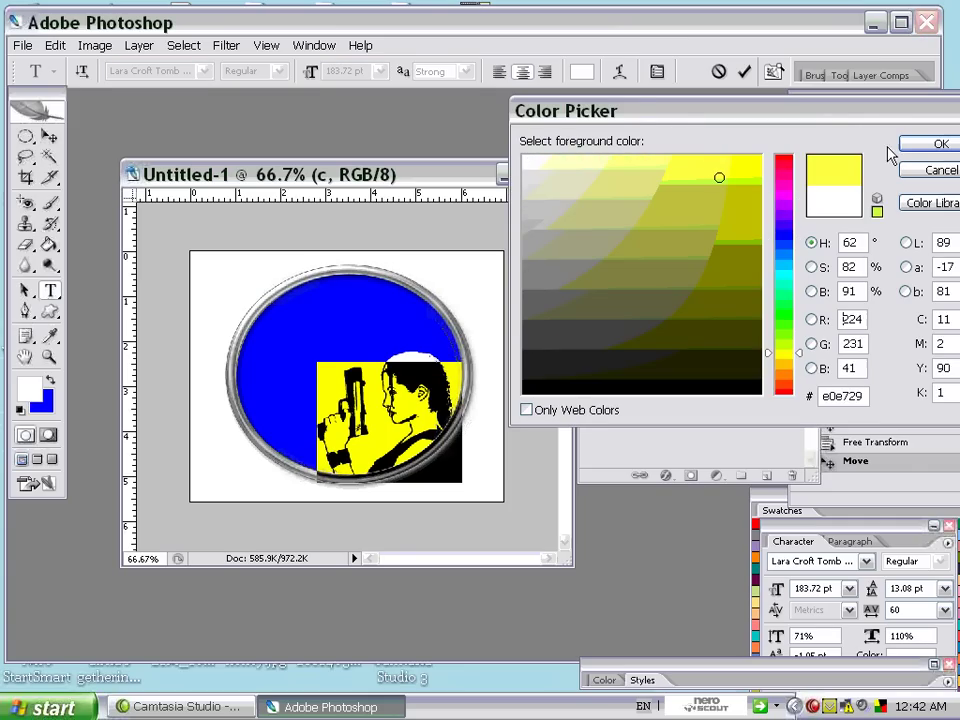
{"action": "key", "text": "Return"}
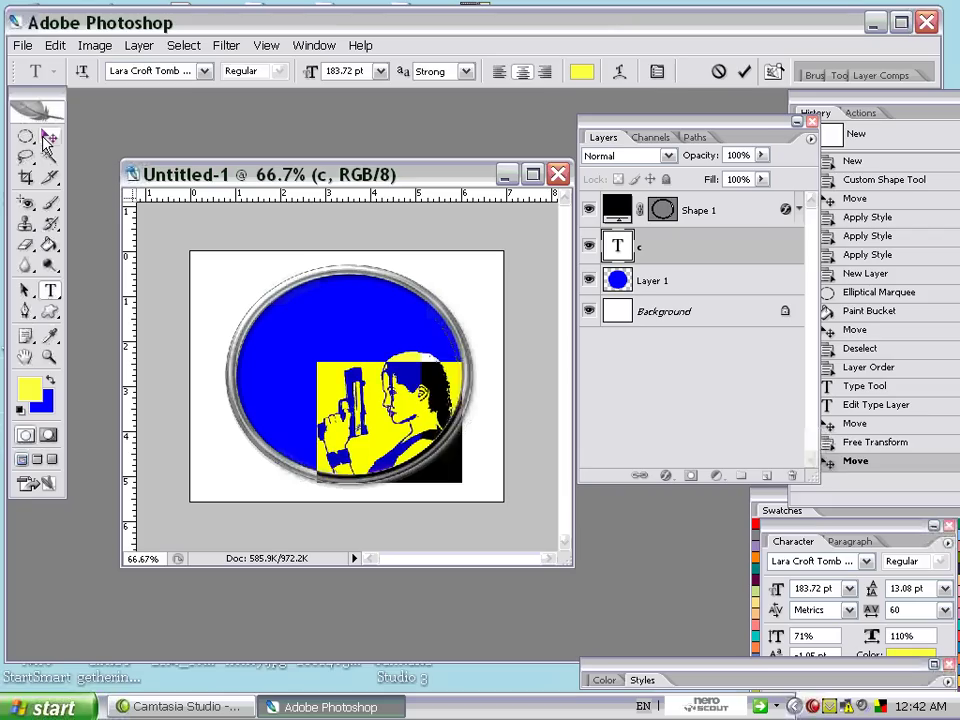
- Commit the yellow glyph and shift the figure slightly up and left on the oval
{"action": "key", "text": "v"}
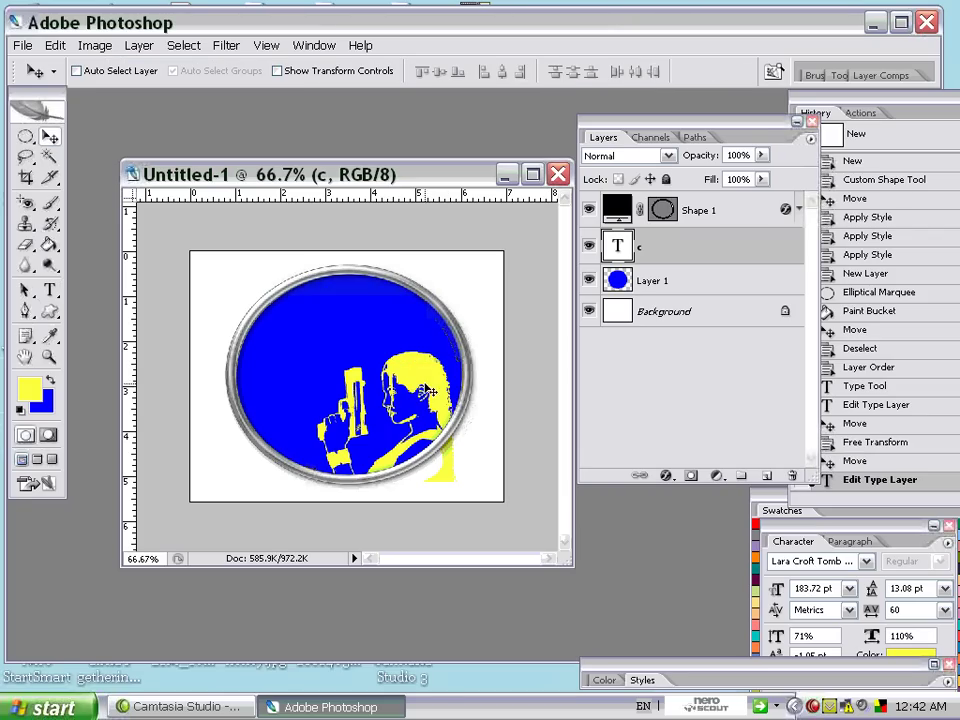
{"action": "mouse_move", "coordinate": [424, 391]}
{"action": "left_mouse_down"}
{"action": "mouse_move", "coordinate": [418, 382]}
{"action": "mouse_move", "coordinate": [421, 396]}
{"action": "left_mouse_up"}
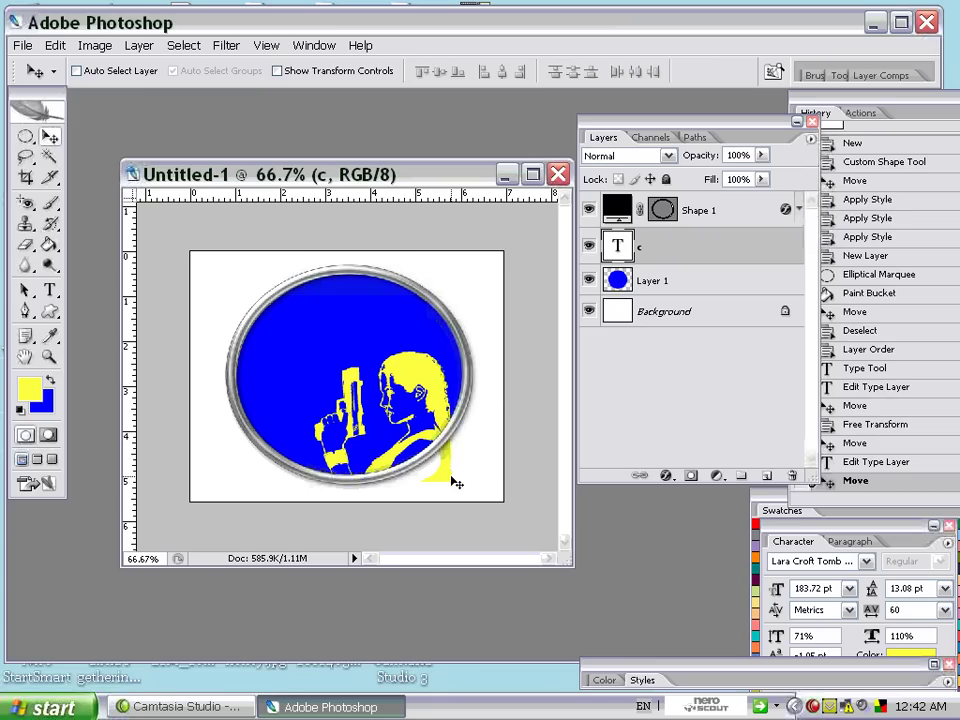
{"action": "left_click", "coordinate": [24, 252]}
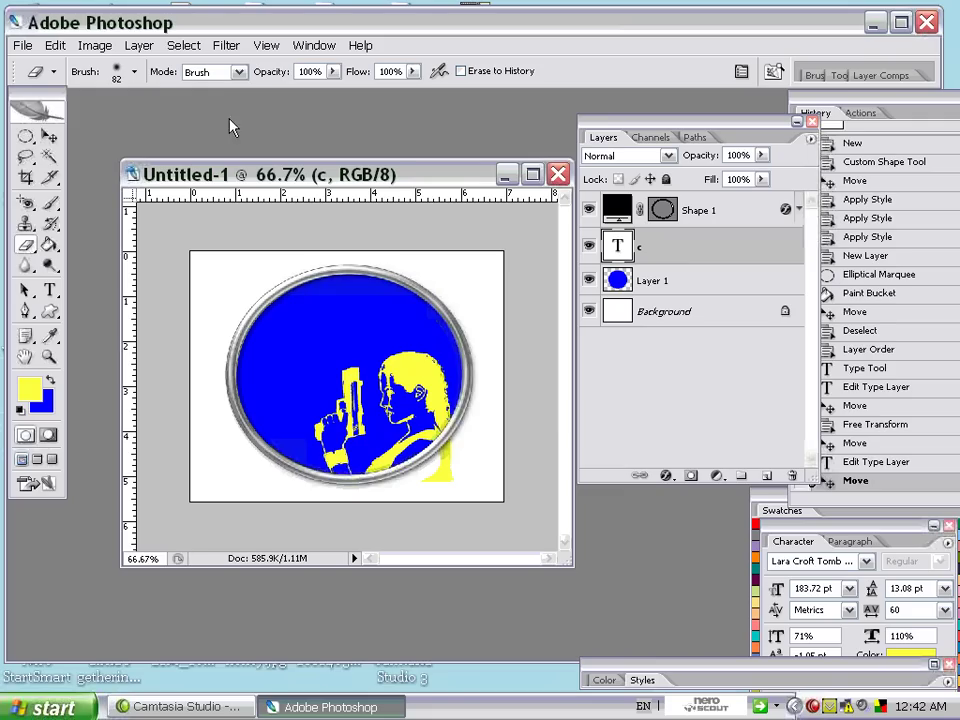
- Group the figure's text layer into a new smart object
{"action": "left_click", "coordinate": [145, 50]}
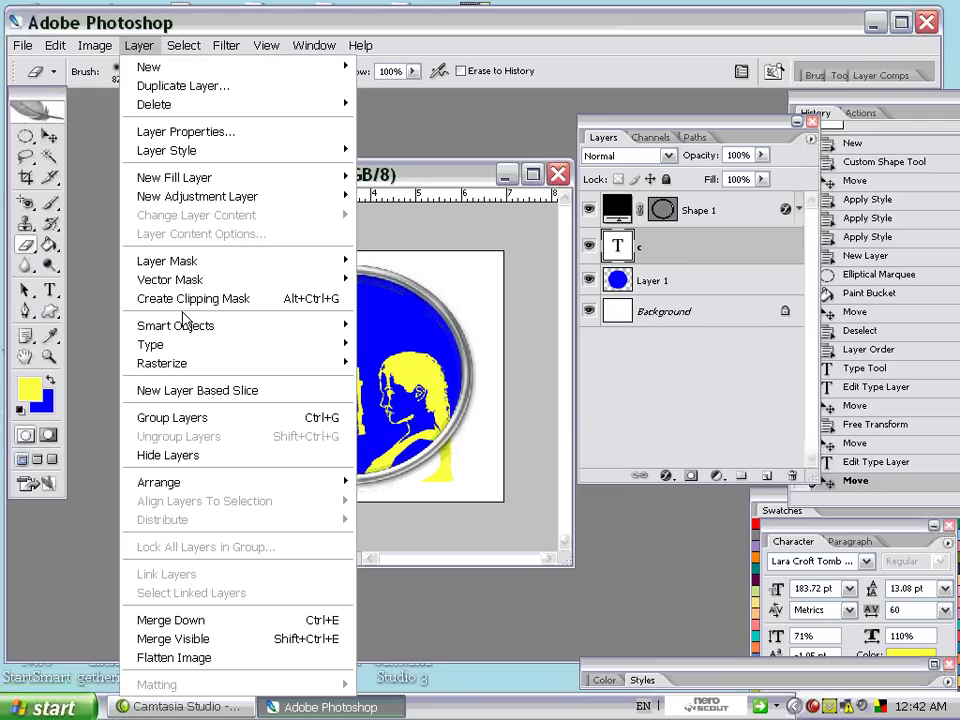
{"action": "mouse_move", "coordinate": [188, 326]}
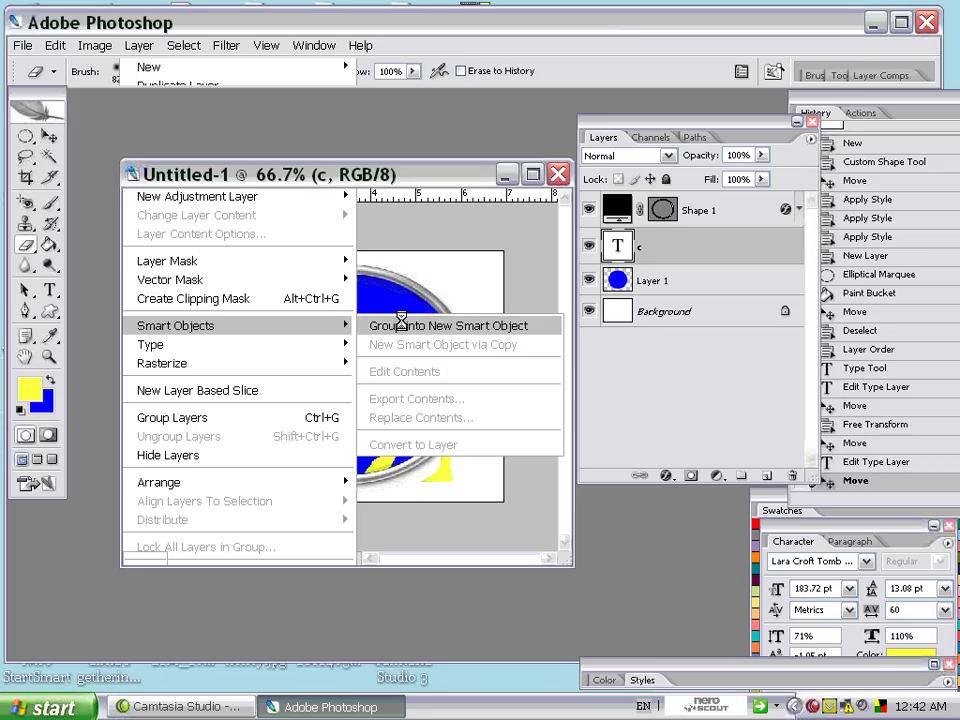
{"action": "left_click", "coordinate": [404, 328]}
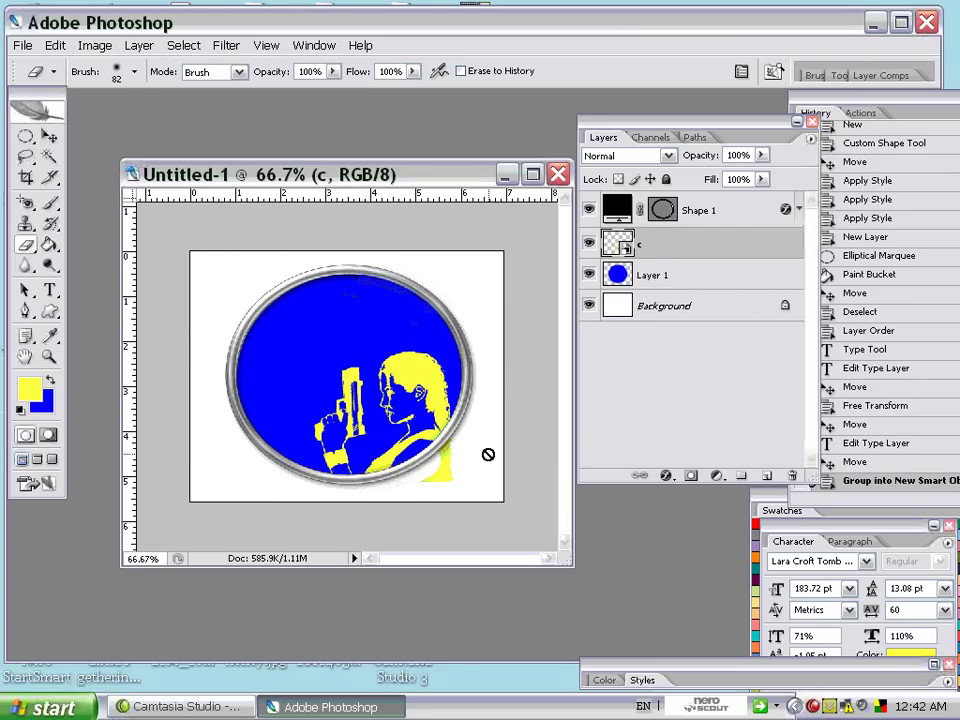
- Rasterize layer c and erase the yellow spill below the metal ring
{"action": "left_click", "coordinate": [444, 476]}
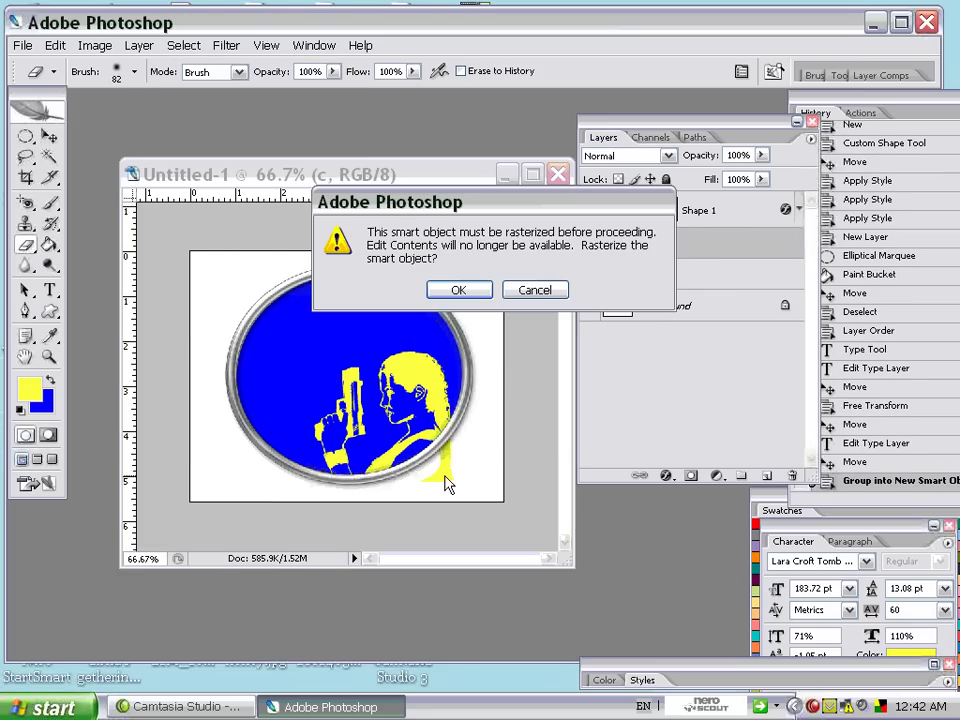
{"action": "left_click", "coordinate": [464, 289]}
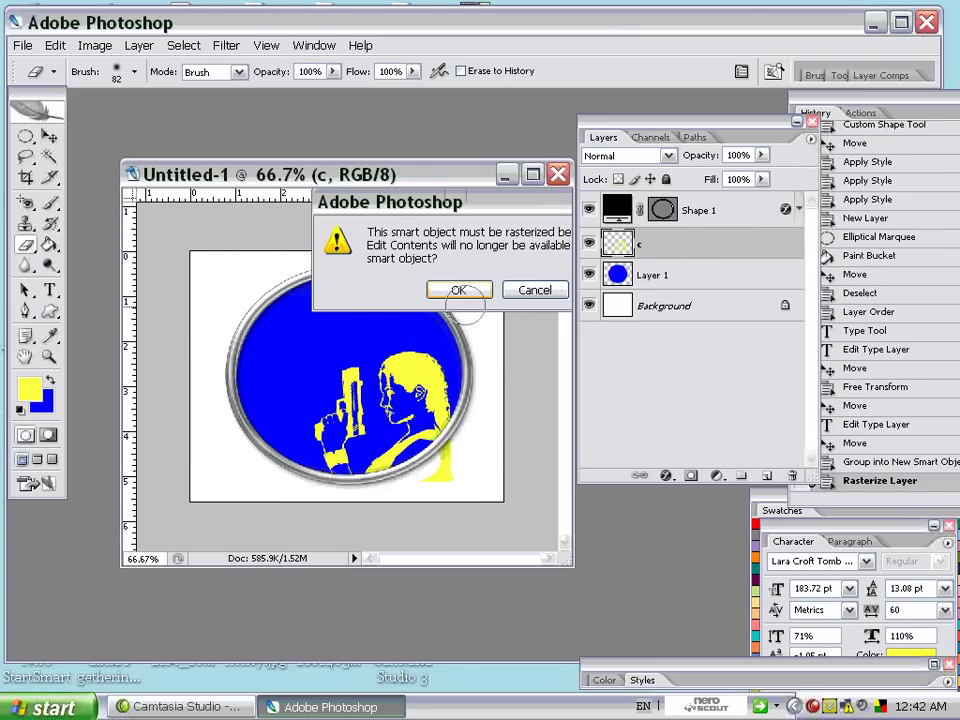
{"action": "mouse_move", "coordinate": [474, 439]}
{"action": "left_mouse_down"}
{"action": "mouse_move", "coordinate": [444, 478]}
{"action": "mouse_move", "coordinate": [459, 495]}
{"action": "mouse_move", "coordinate": [452, 482]}
{"action": "mouse_move", "coordinate": [434, 490]}
{"action": "mouse_move", "coordinate": [463, 467]}
{"action": "left_mouse_up"}
{"action": "left_click", "coordinate": [49, 135]}
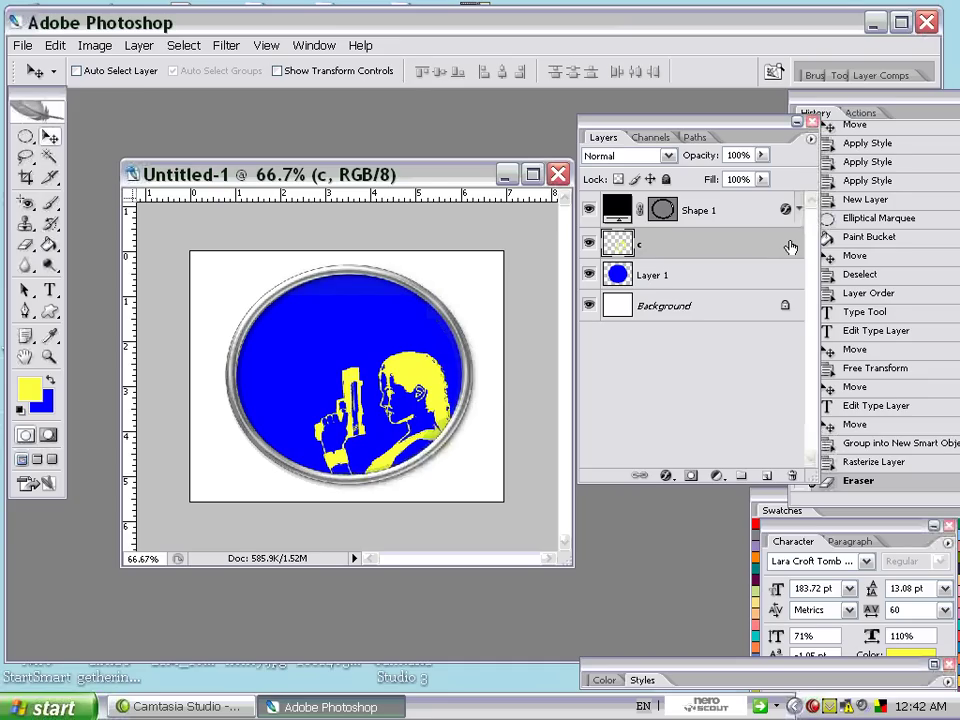
{"action": "double_click", "coordinate": [790, 247]}
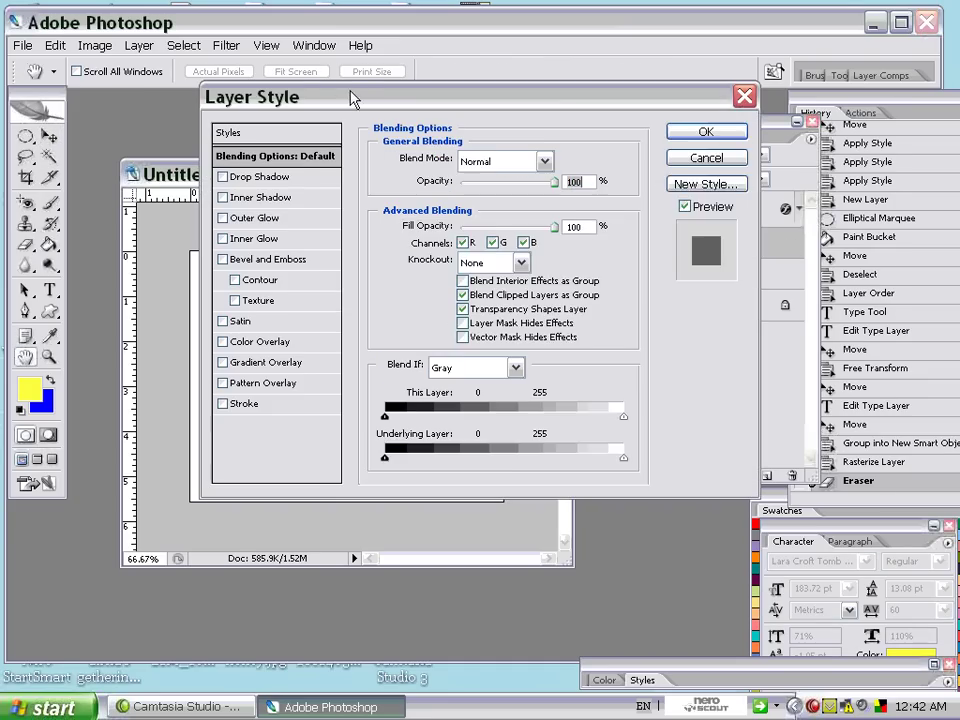
- Try an Outer Glow on layer c, sizing it from 38 px down to 3 px
{"action": "left_click_drag", "start_coordinate": [352, 97], "coordinate": [655, 115]}
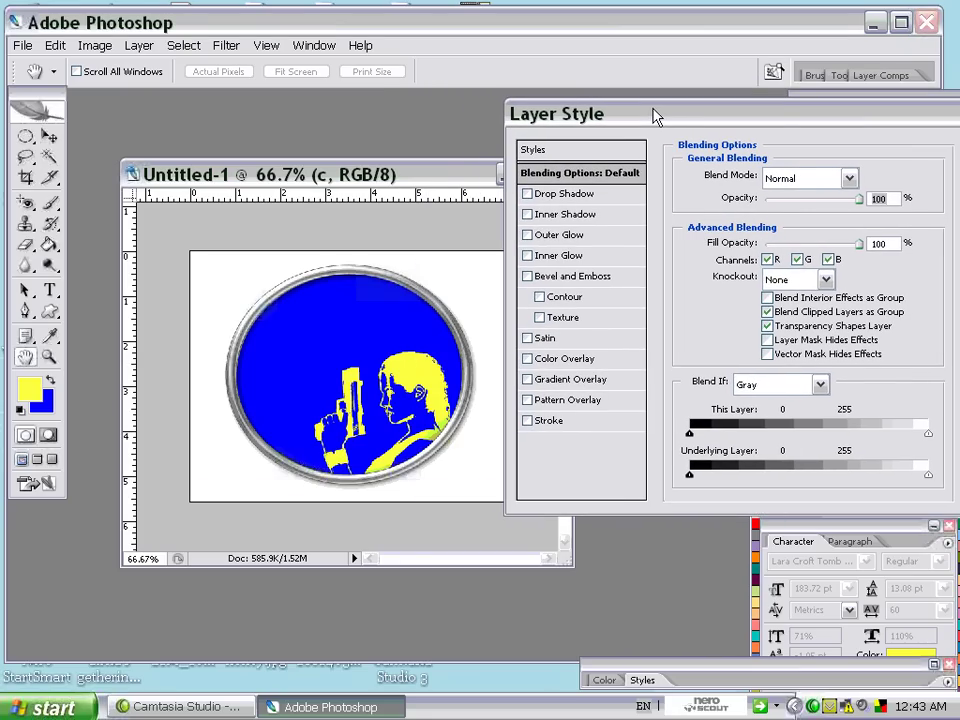
{"action": "left_click", "coordinate": [527, 236]}
{"action": "left_click", "coordinate": [558, 236]}
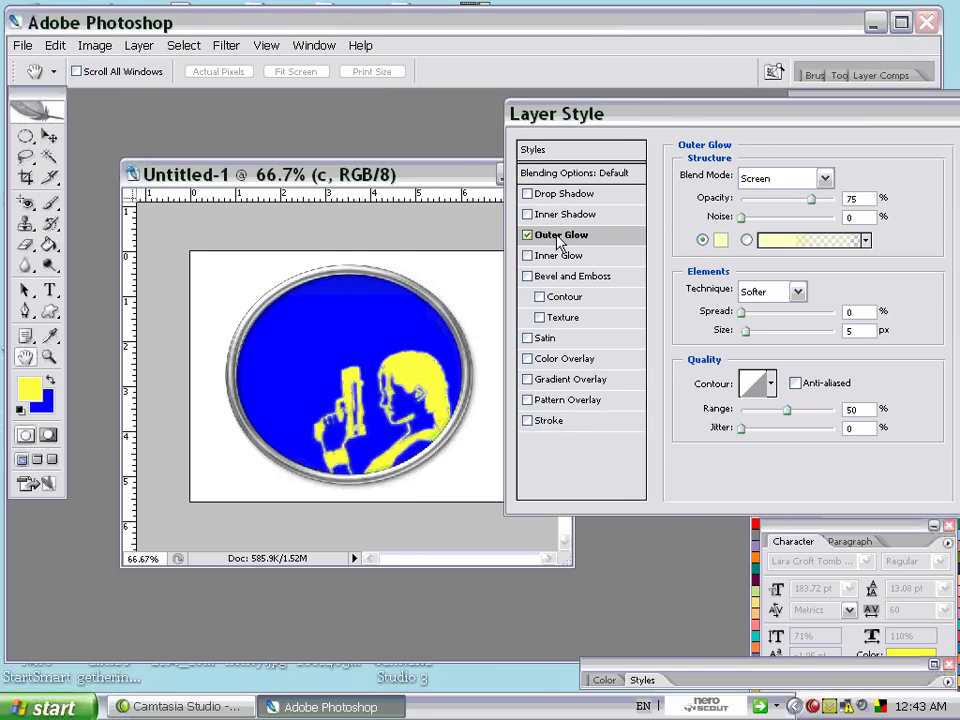
{"action": "mouse_move", "coordinate": [746, 332]}
{"action": "left_mouse_down"}
{"action": "mouse_move", "coordinate": [760, 336]}
{"action": "mouse_move", "coordinate": [743, 331]}
{"action": "left_mouse_up"}
{"action": "mouse_move", "coordinate": [742, 312]}
{"action": "left_mouse_down"}
{"action": "mouse_move", "coordinate": [758, 317]}
{"action": "mouse_move", "coordinate": [743, 317]}
{"action": "left_mouse_up"}
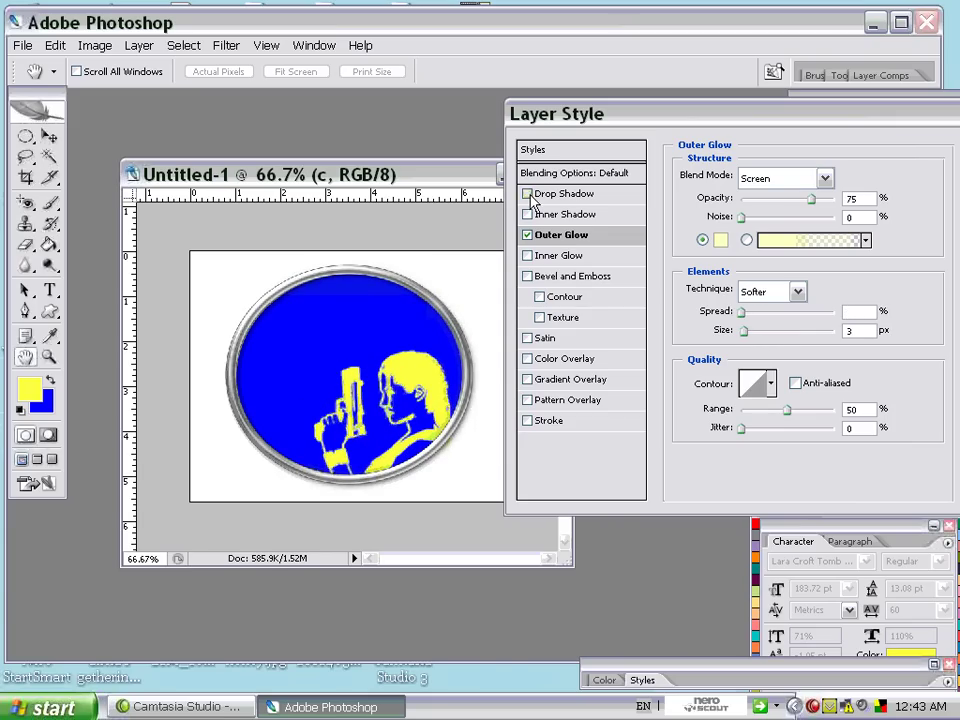
- Drop the Outer Glow and apply a 6 px Drop Shadow to layer c instead
{"action": "left_click", "coordinate": [526, 193]}
{"action": "left_click", "coordinate": [527, 234]}
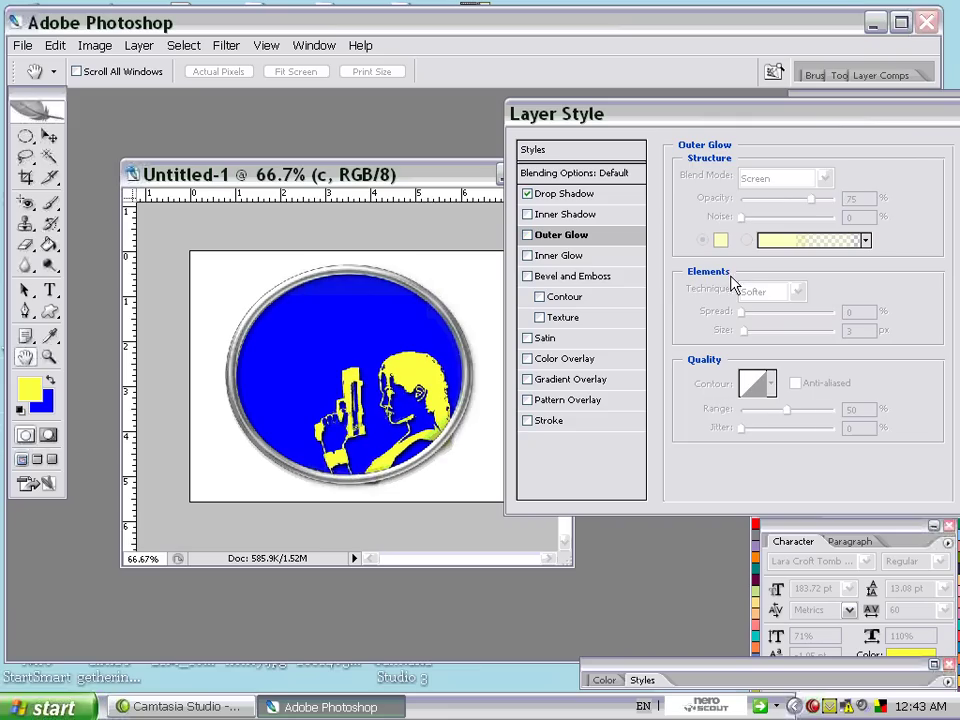
{"action": "left_click", "coordinate": [566, 194]}
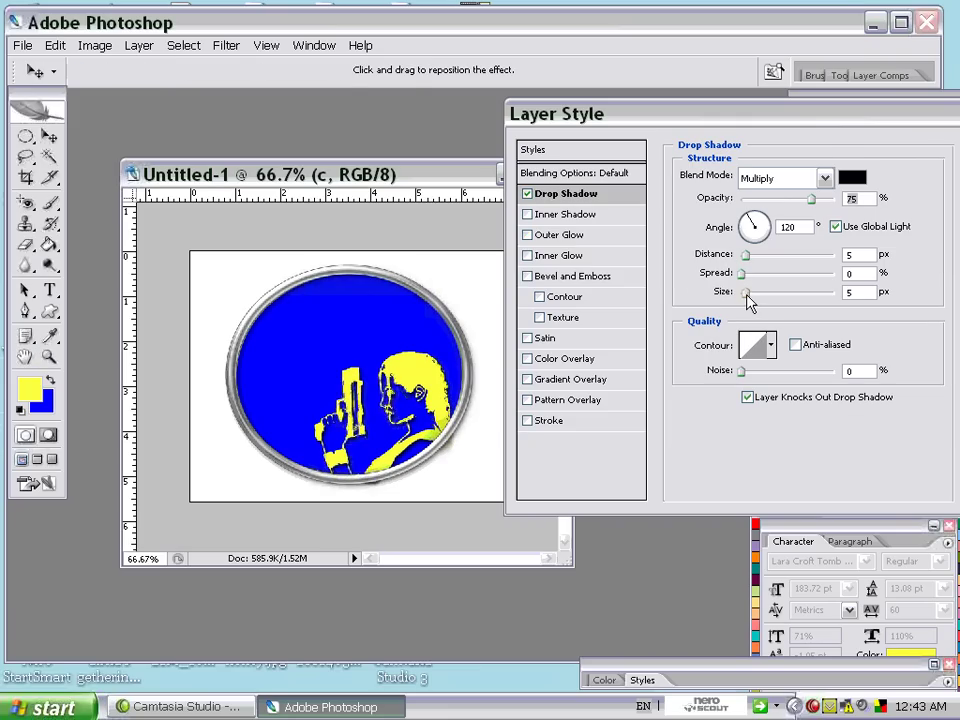
{"action": "left_click_drag", "start_coordinate": [745, 293], "coordinate": [749, 302]}
{"action": "left_click_drag", "start_coordinate": [766, 126], "coordinate": [600, 177]}
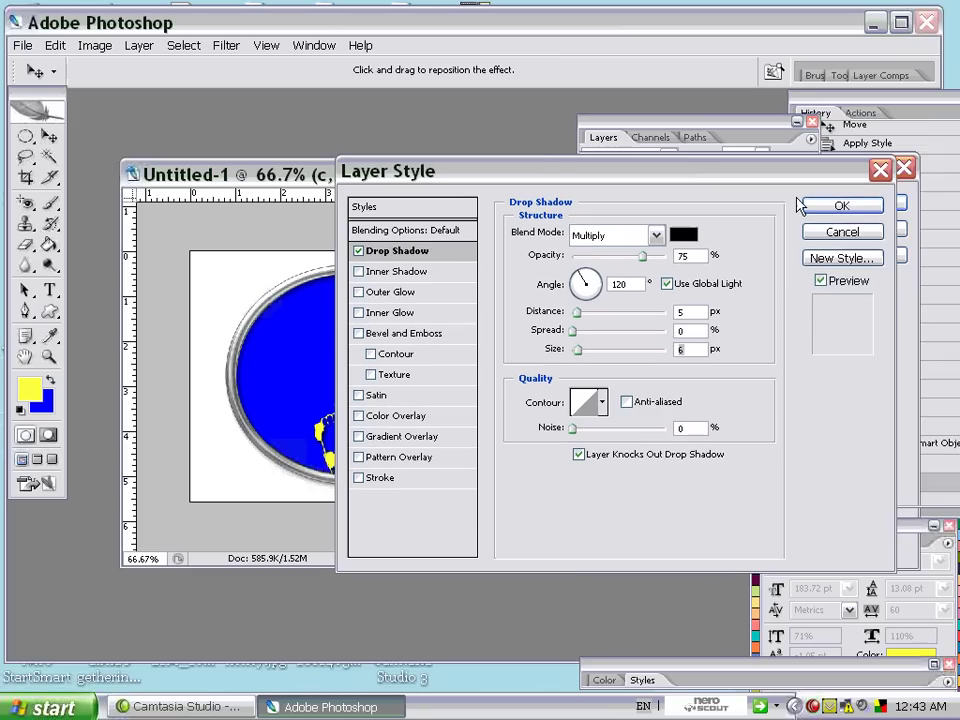
{"action": "left_click", "coordinate": [845, 206]}
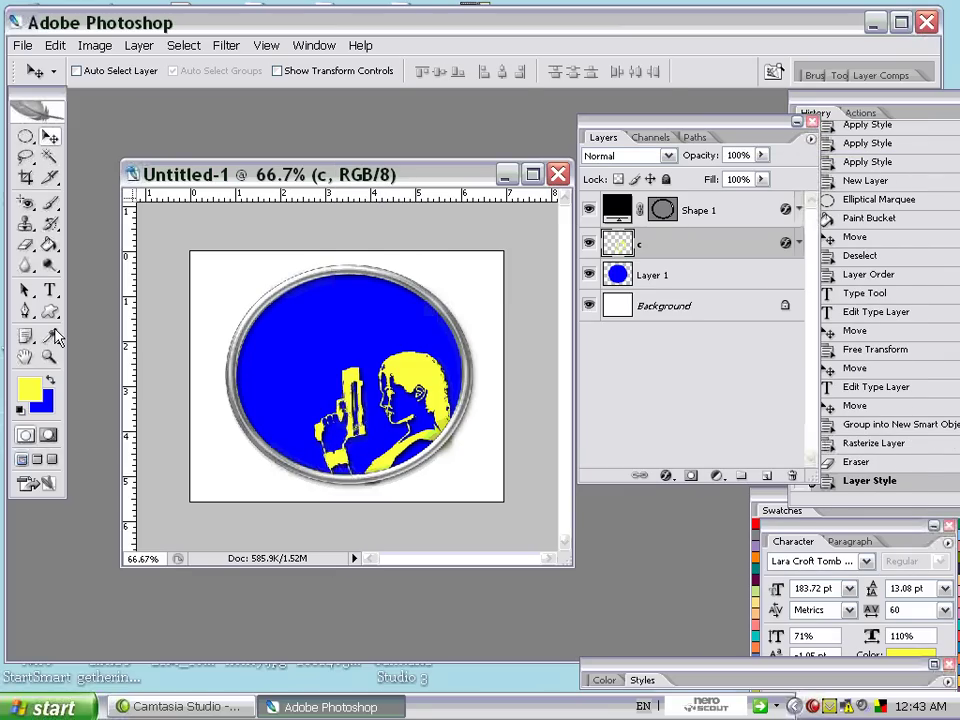
- Start a new text entry on the badge with the font set to Angstrom
{"action": "left_click", "coordinate": [254, 342]}
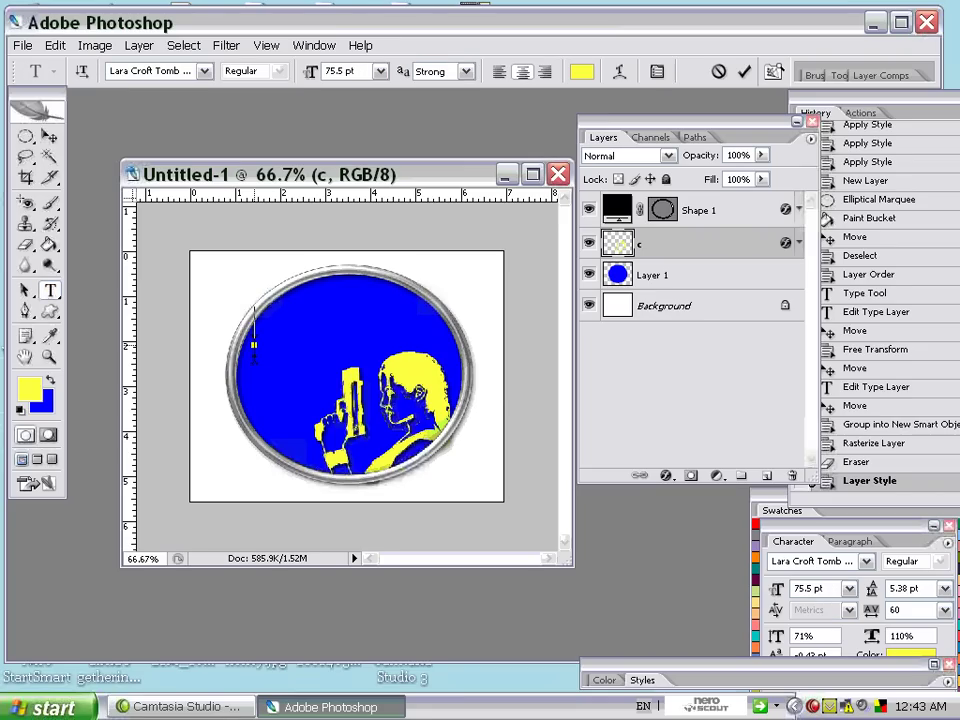
{"action": "left_click", "coordinate": [204, 74]}
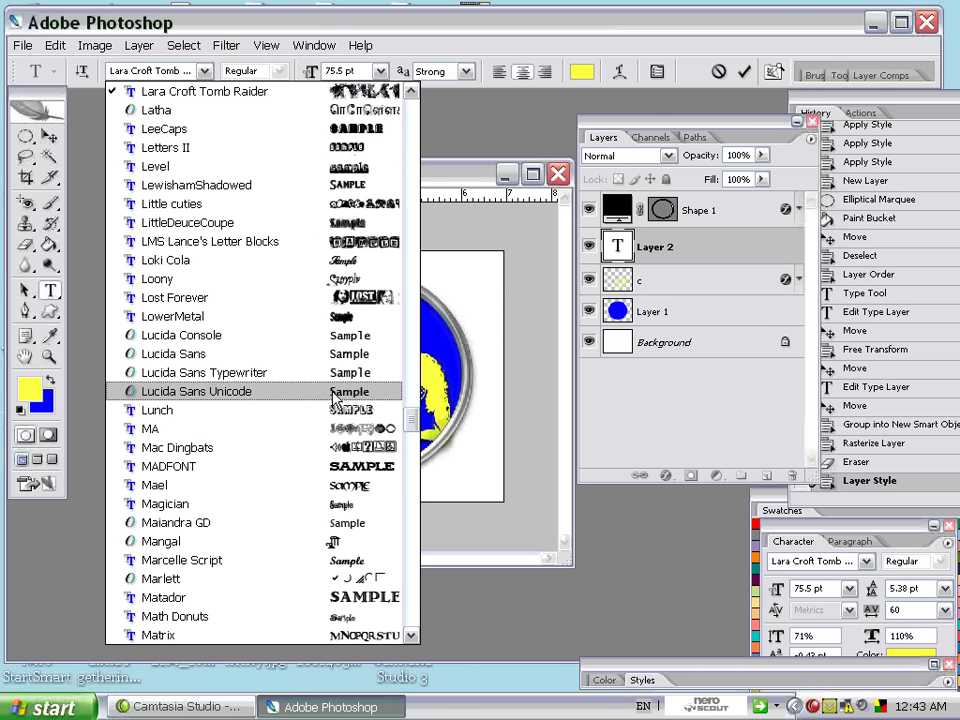
{"action": "left_click", "coordinate": [313, 392]}
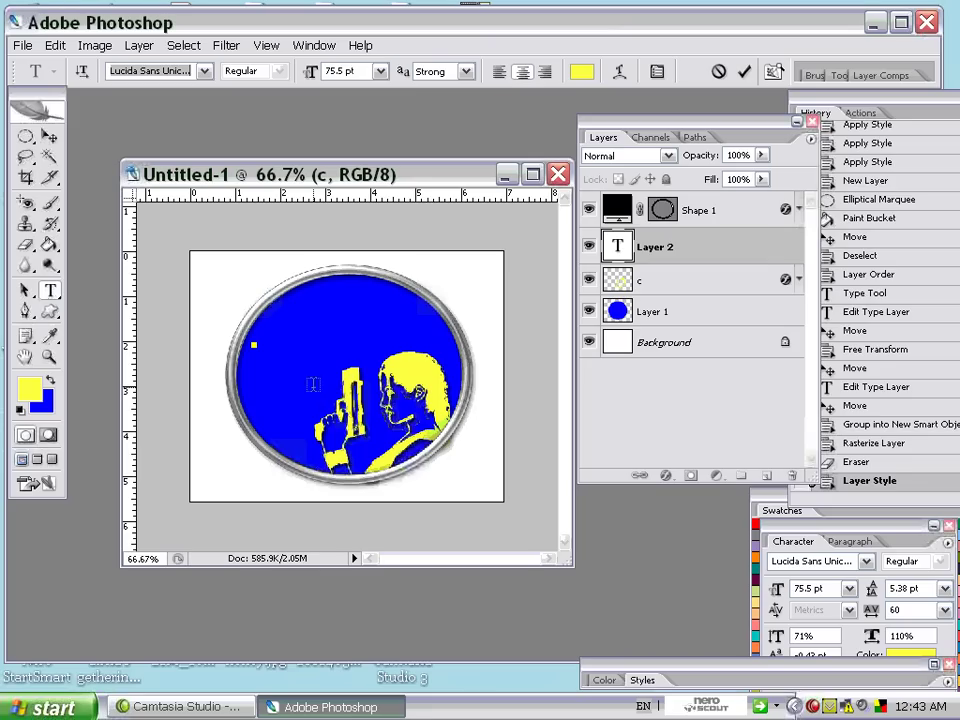
{"action": "type", "text": "Angstrom"}
{"action": "key", "text": "Return"}
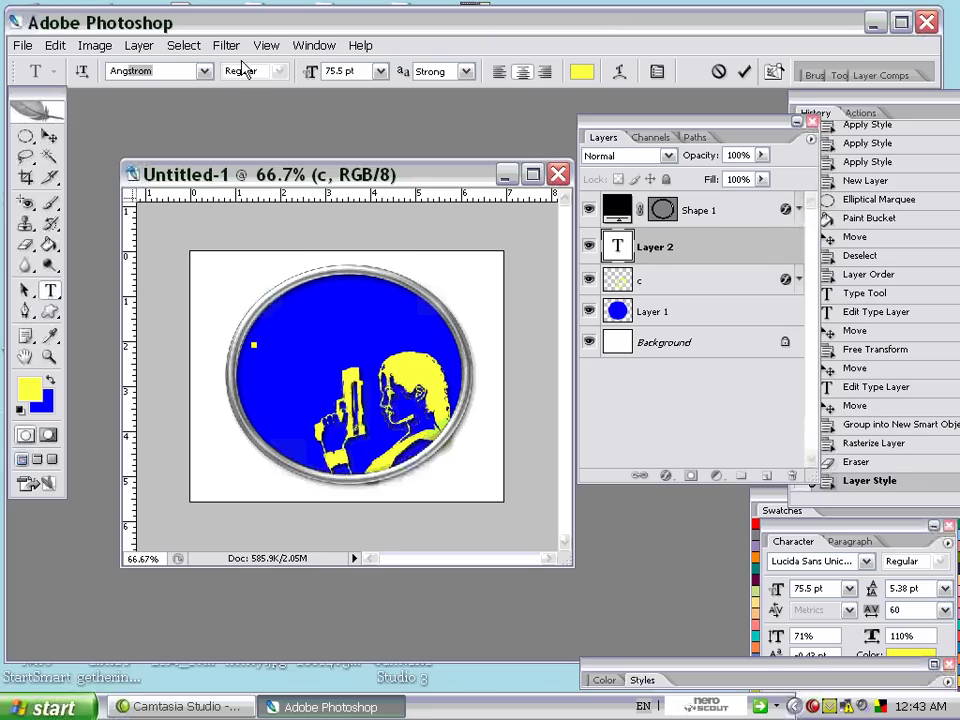
- Type the title ANGELA and position it across the upper blue oval
{"action": "double_click", "coordinate": [621, 246]}
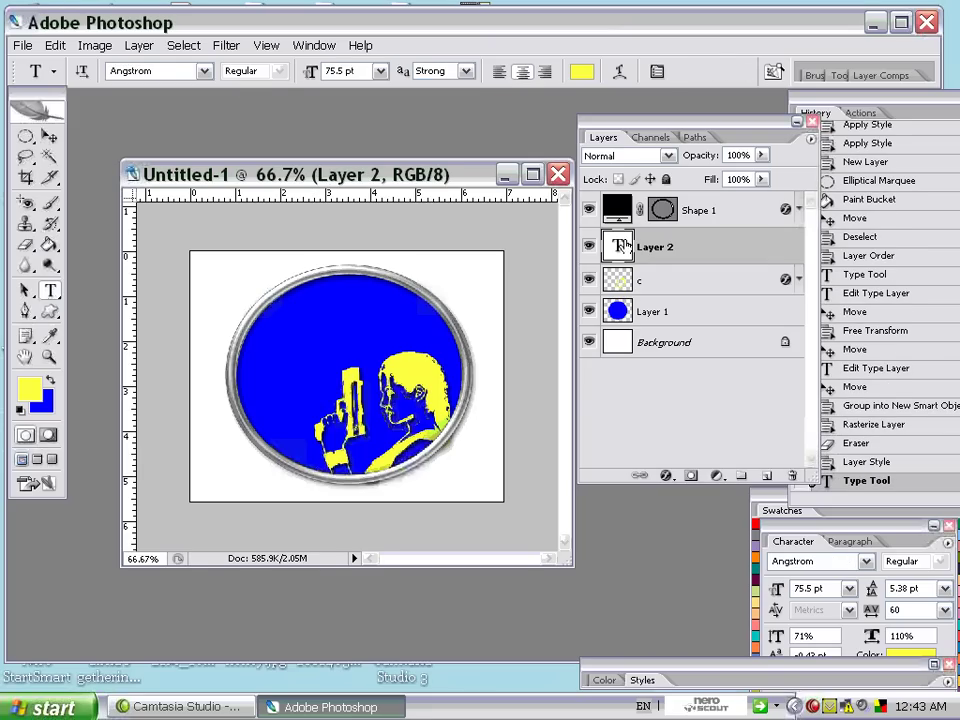
{"action": "type", "text": "AA"}
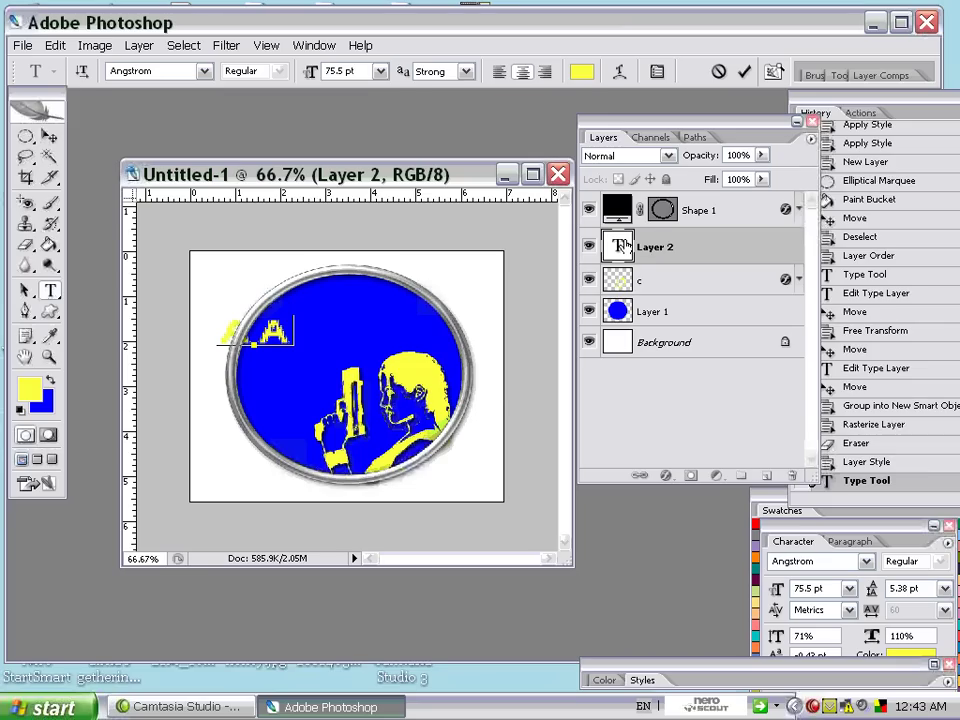
{"action": "key", "text": "BackSpace"}
{"action": "type", "text": "NGELA"}
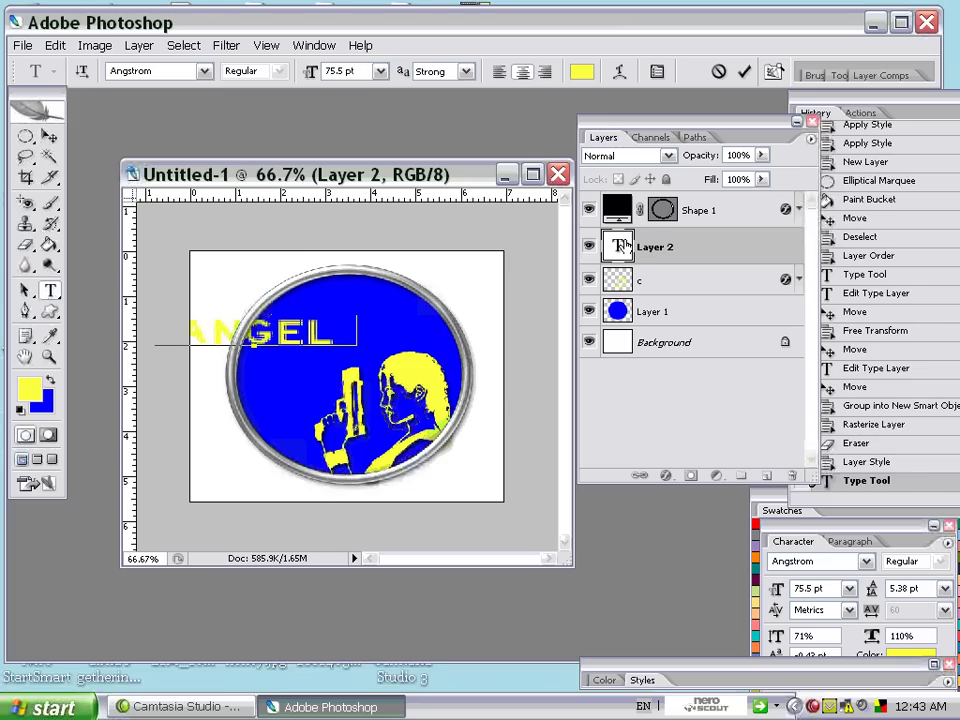
{"action": "left_click", "coordinate": [52, 137]}
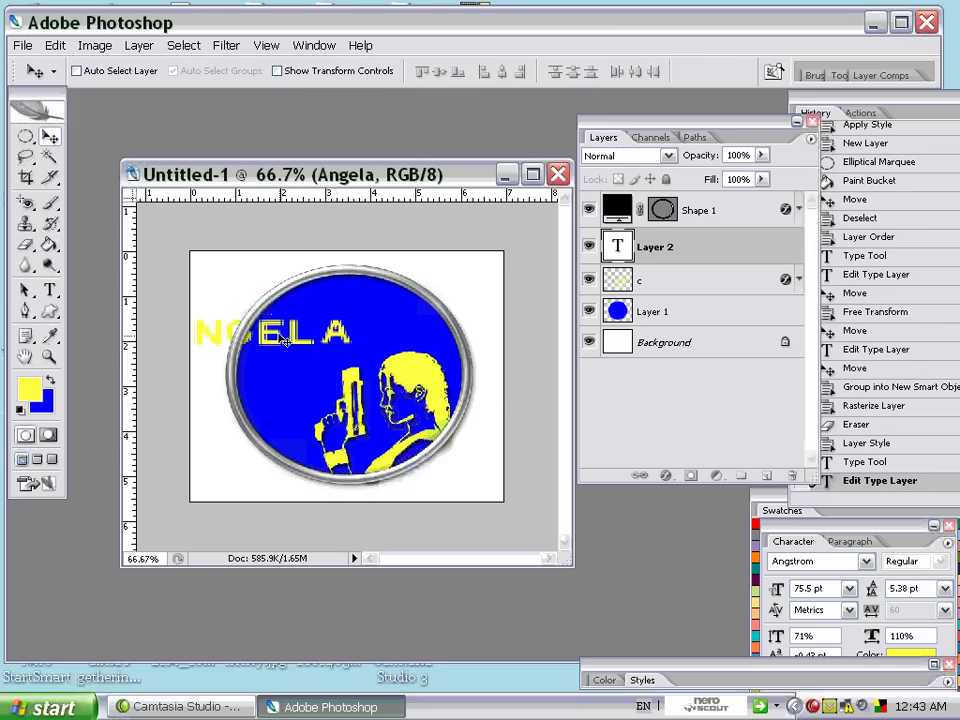
{"action": "left_click_drag", "start_coordinate": [288, 337], "coordinate": [388, 345]}
{"action": "key", "text": "shift+Left"}
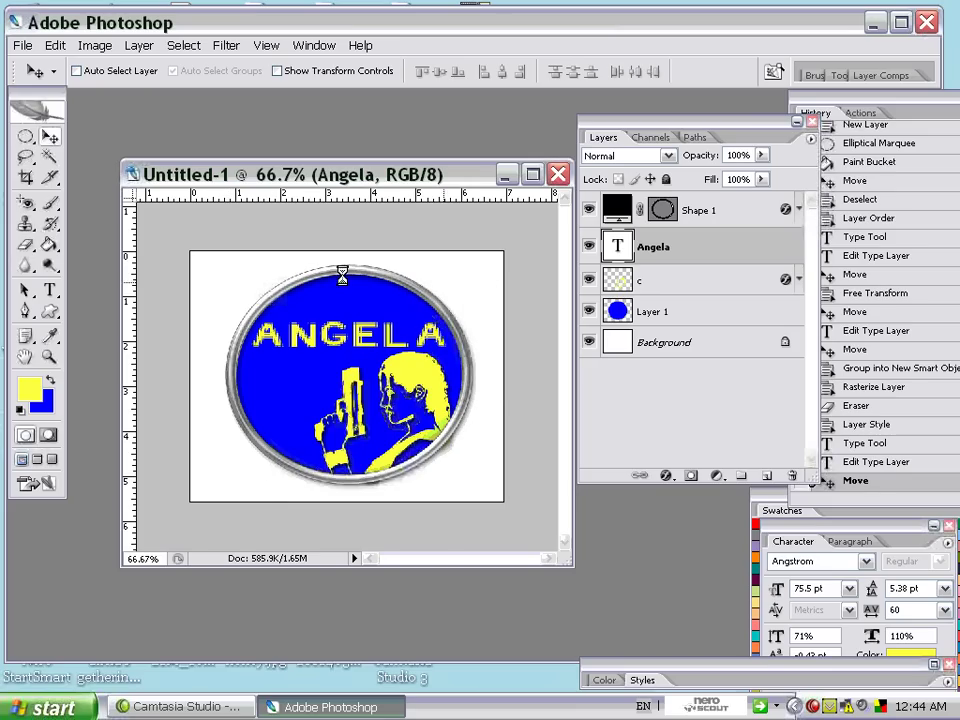
- Add an empty Layer 2 above Shape 1 and draw an elliptical selection inside the badge
{"action": "left_click", "coordinate": [26, 138]}
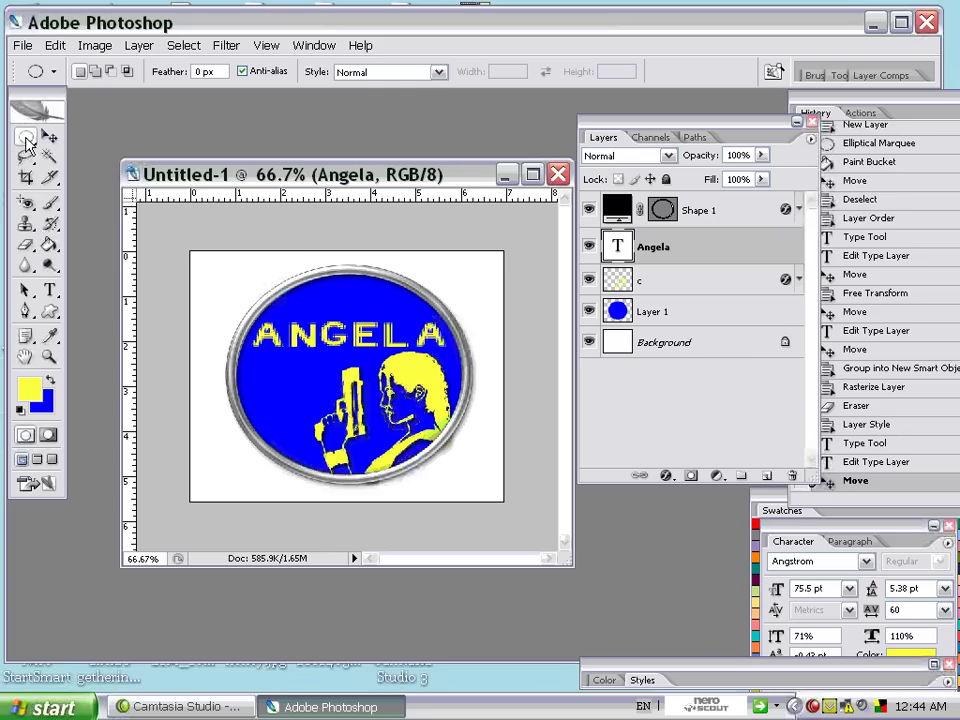
{"action": "left_click_drag", "start_coordinate": [26, 143], "coordinate": [100, 160]}
{"action": "left_click", "coordinate": [708, 210]}
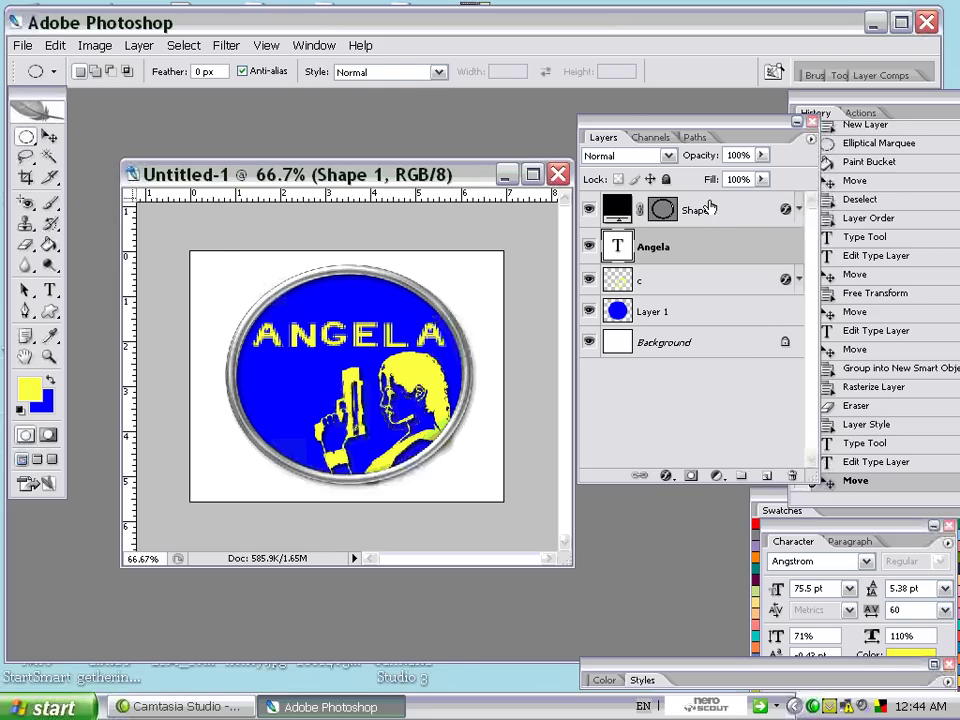
{"action": "left_click", "coordinate": [765, 477]}
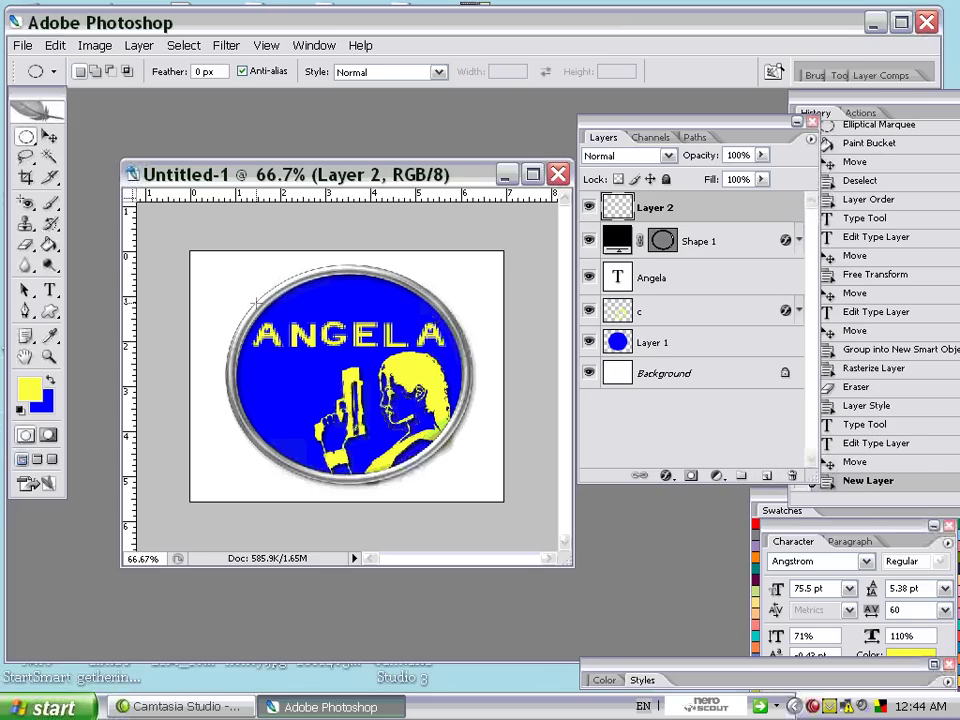
{"action": "left_click_drag", "start_coordinate": [239, 263], "coordinate": [474, 486]}
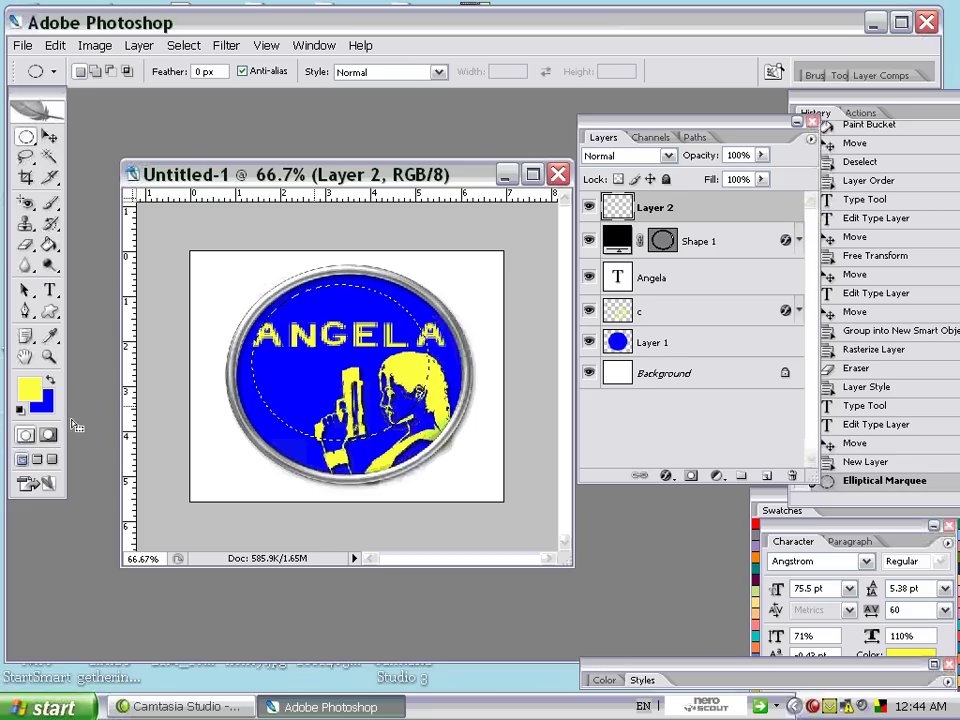
{"action": "left_click", "coordinate": [53, 250]}
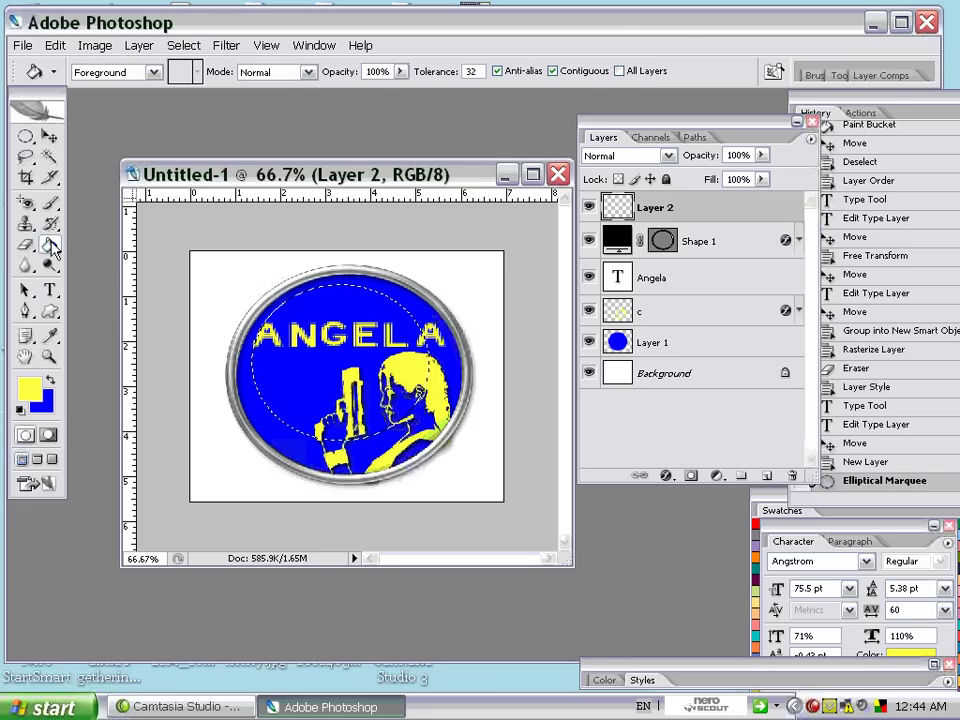
{"action": "left_click", "coordinate": [53, 250]}
- Make the gradient a near-white (fcfcf8) to transparent blend from the Foreground to Transparent preset
{"action": "left_click", "coordinate": [125, 243]}
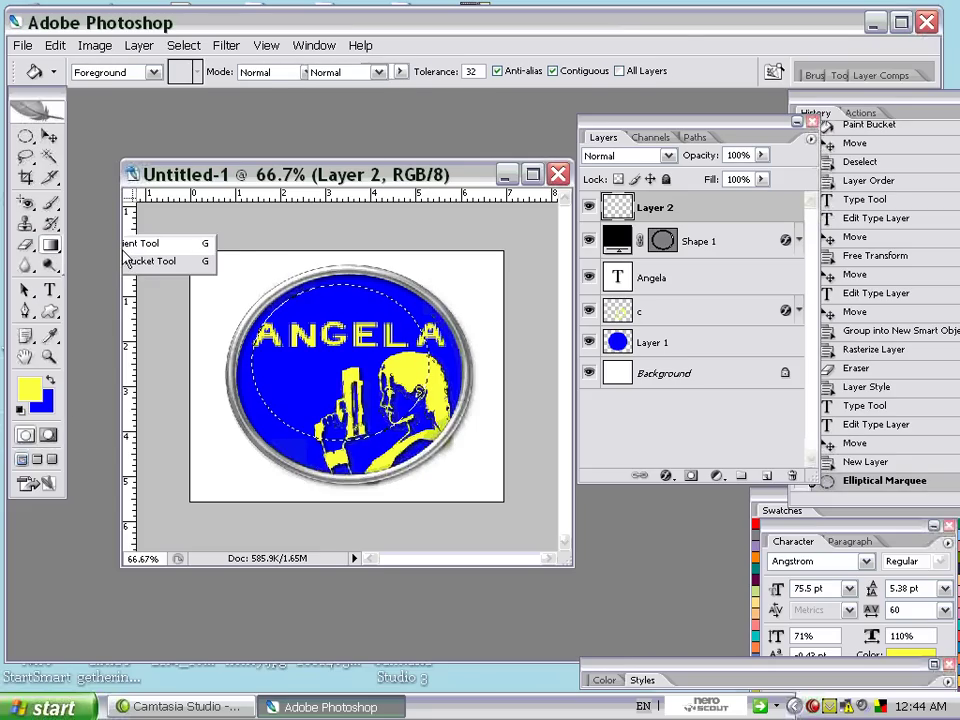
{"action": "left_click", "coordinate": [145, 73]}
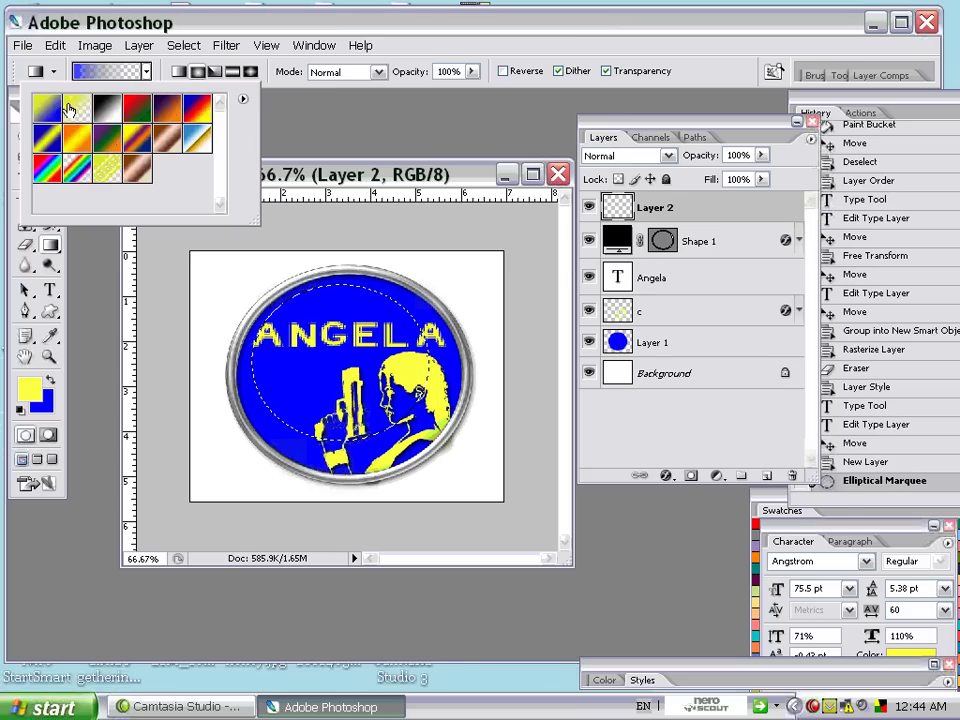
{"action": "left_click", "coordinate": [75, 109]}
{"action": "left_click", "coordinate": [75, 109]}
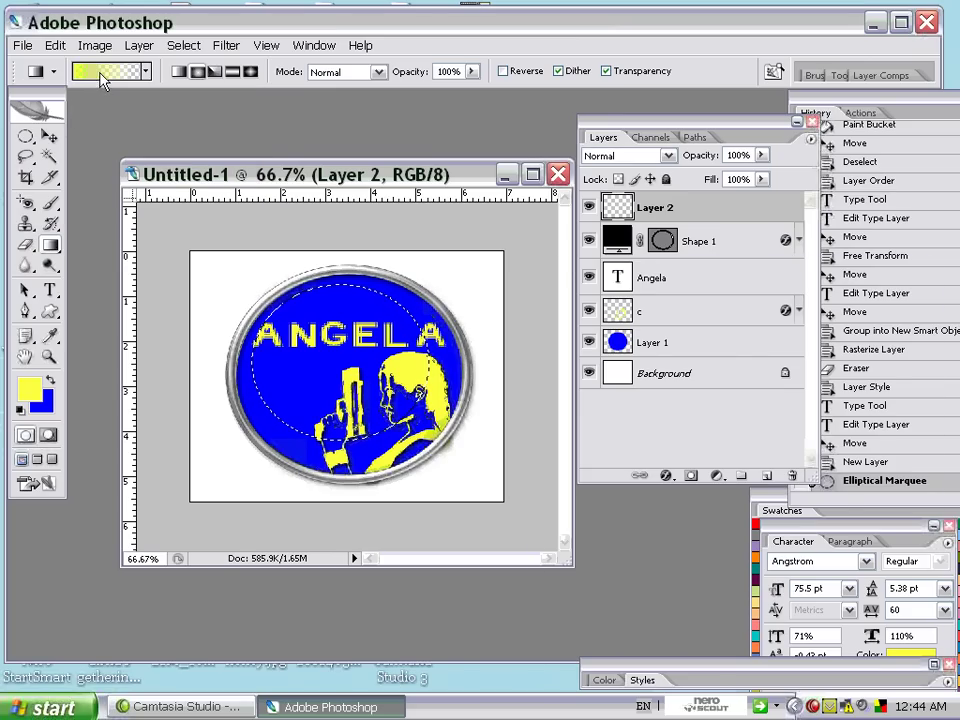
{"action": "left_click", "coordinate": [100, 71]}
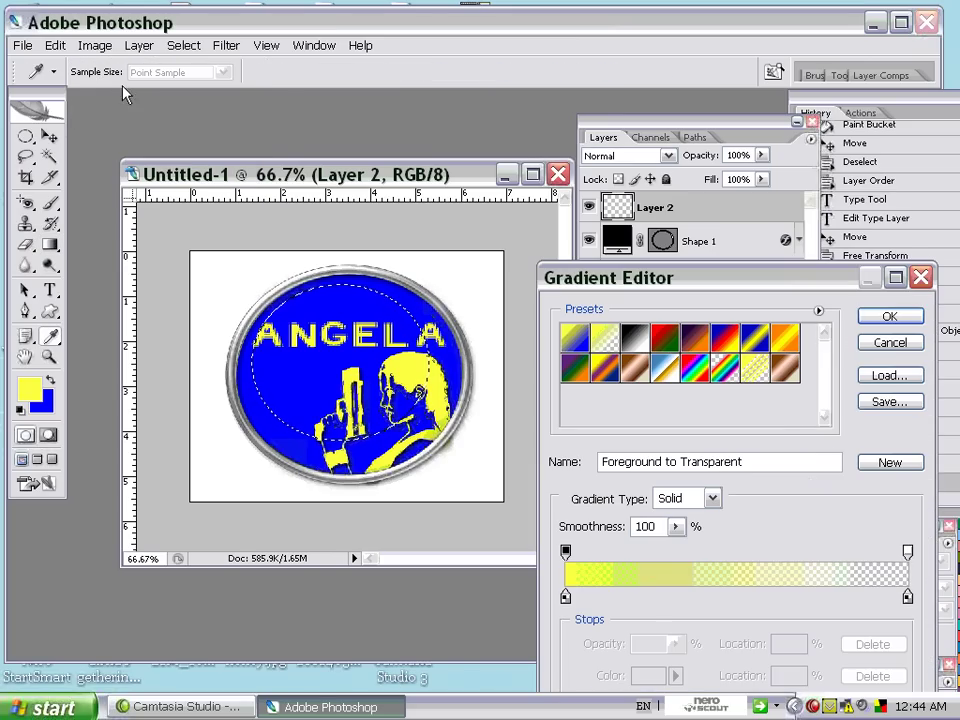
{"action": "left_click", "coordinate": [565, 552]}
{"action": "double_click", "coordinate": [565, 597]}
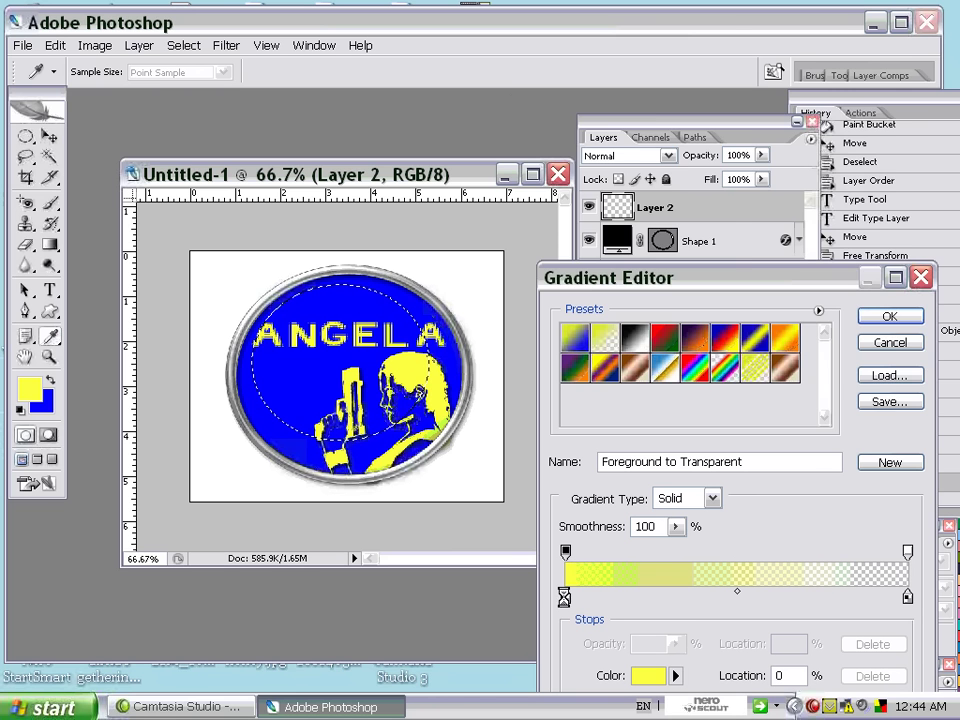
{"action": "left_click", "coordinate": [526, 156]}
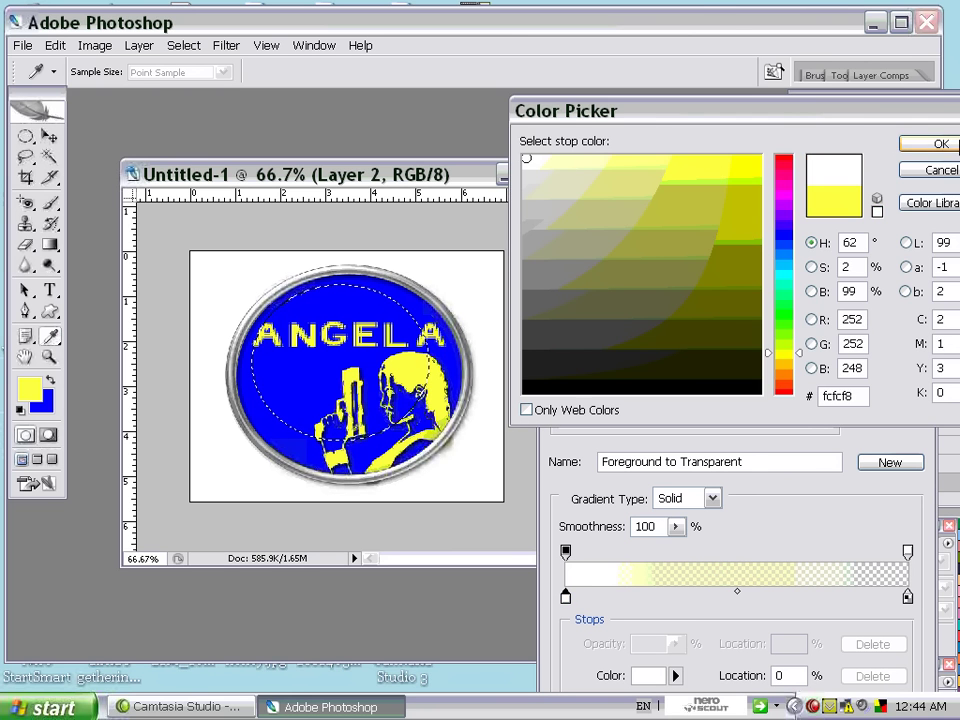
{"action": "key", "text": "Return"}
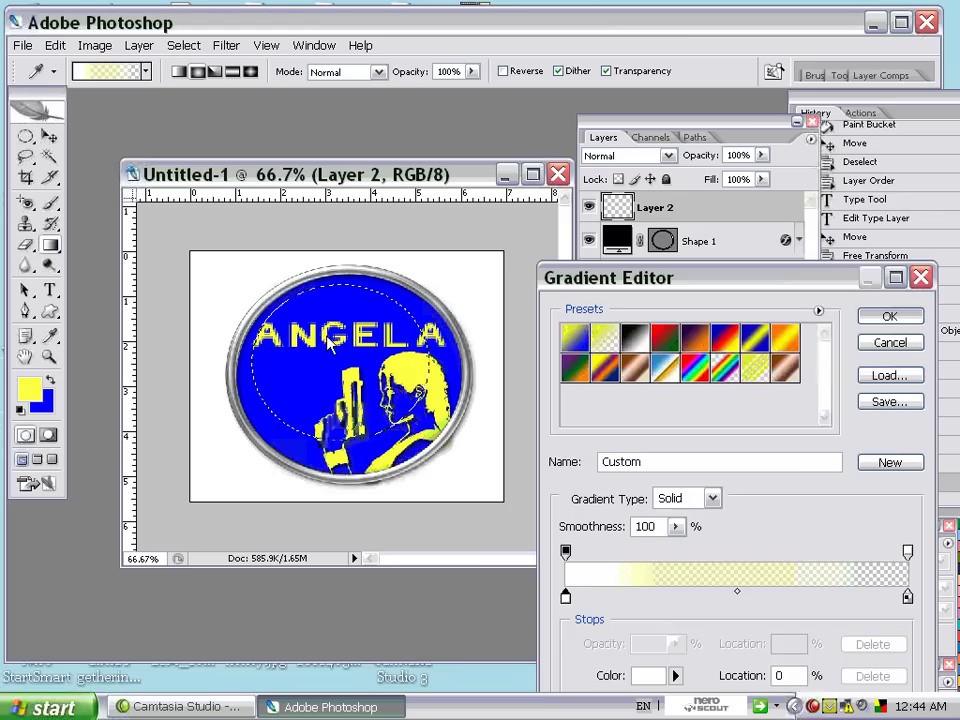
{"action": "left_click", "coordinate": [889, 316]}
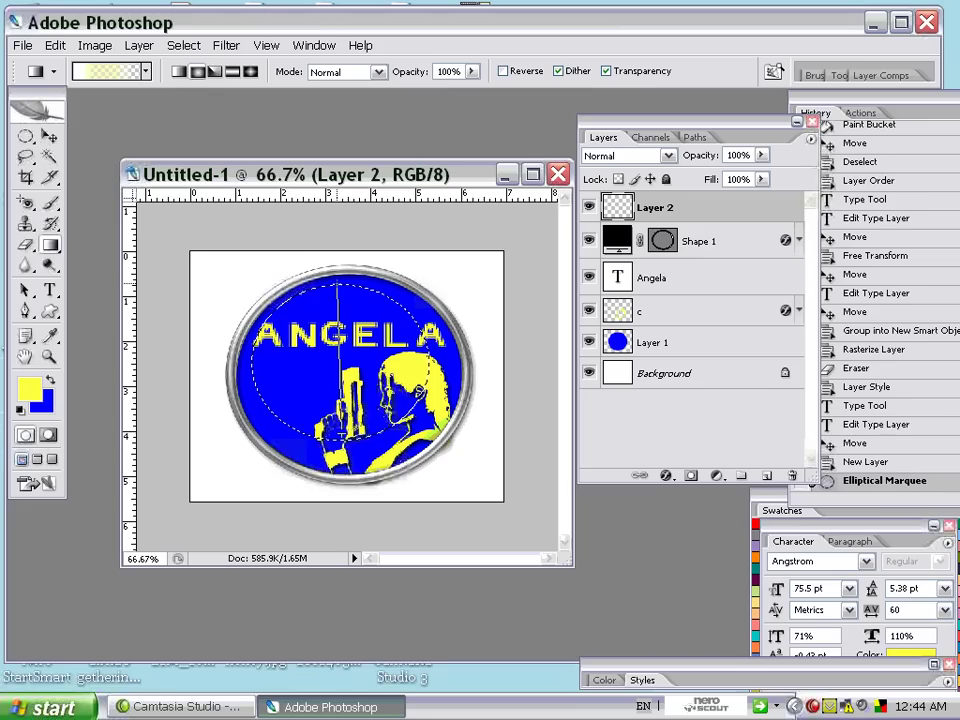
- Fill the oval with the white glow, shift it lower, deselect, and view at 100%
{"action": "left_click_drag", "start_coordinate": [315, 420], "coordinate": [345, 300]}
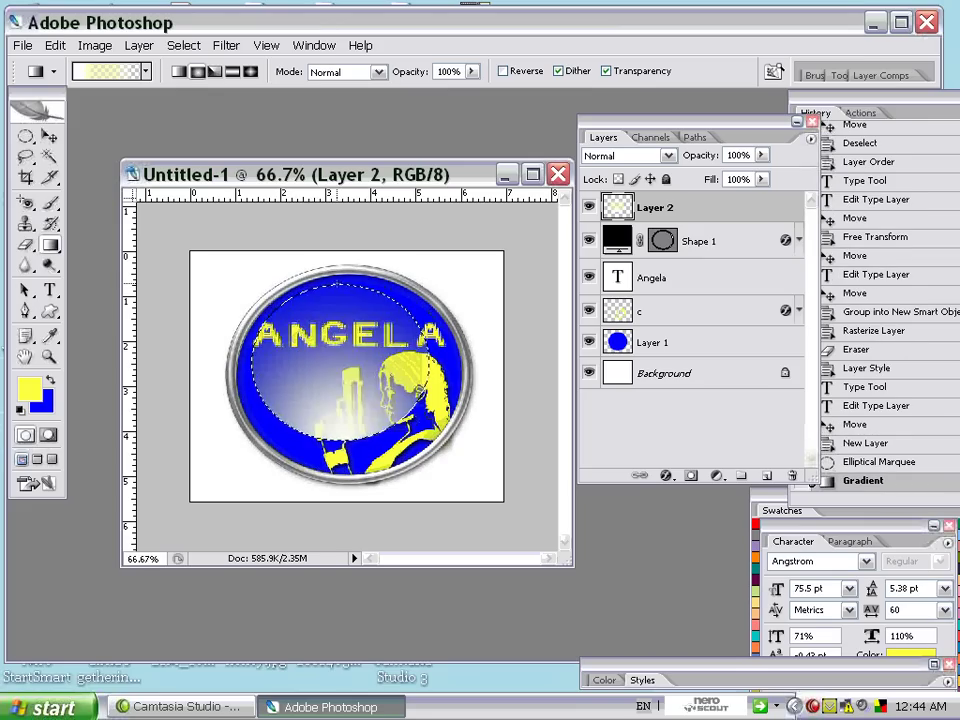
{"action": "left_click", "coordinate": [48, 137]}
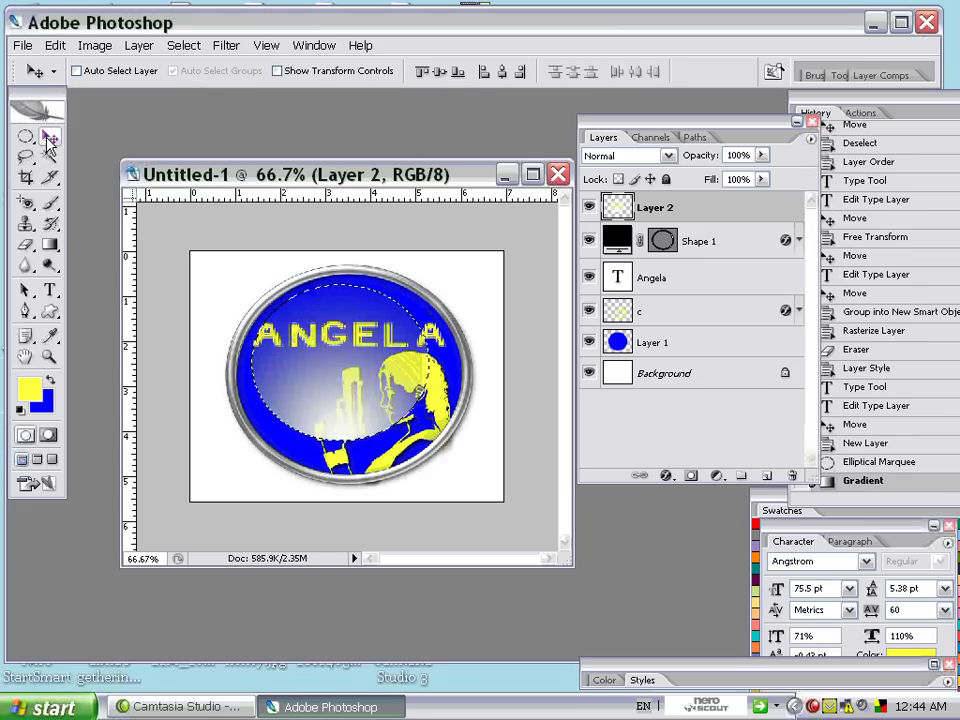
{"action": "left_click_drag", "start_coordinate": [377, 381], "coordinate": [338, 411]}
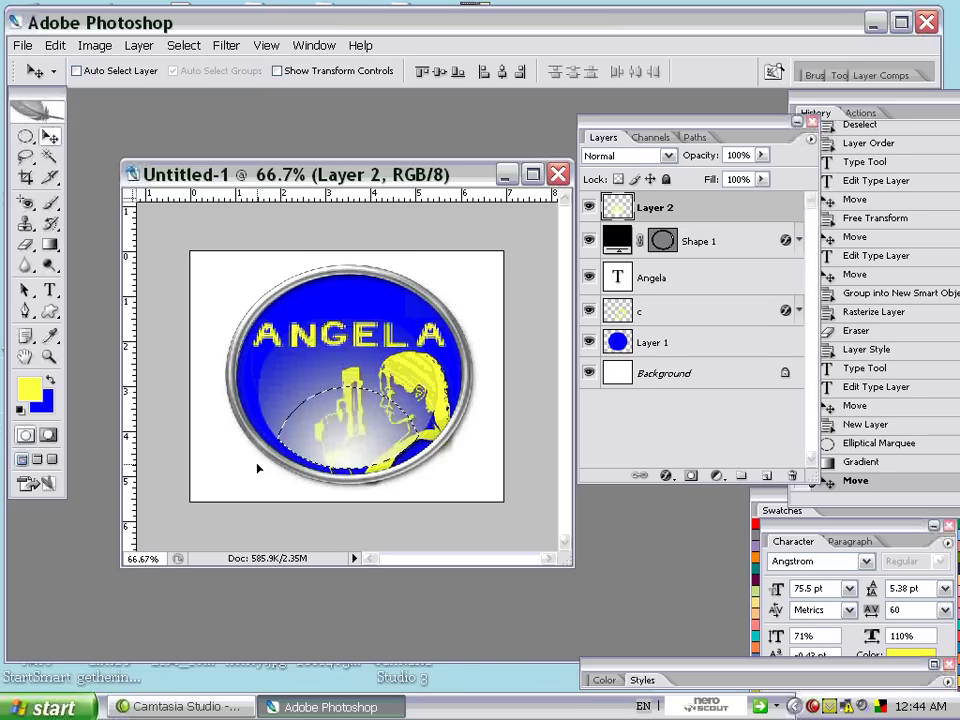
{"action": "key", "text": "ctrl+d"}
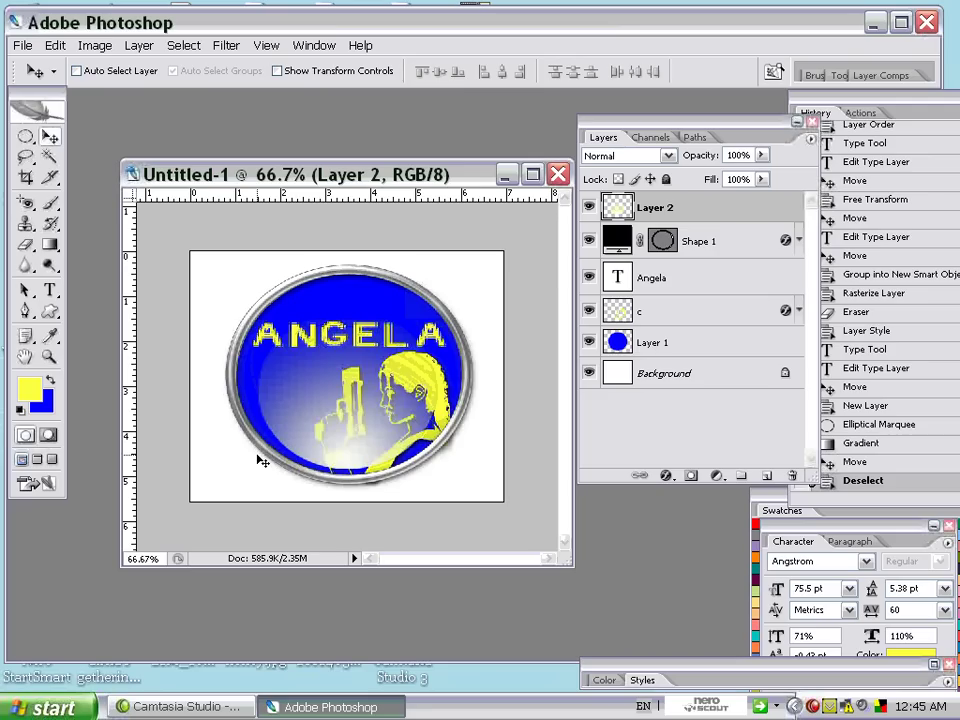
{"action": "key", "text": "ctrl+minus"}
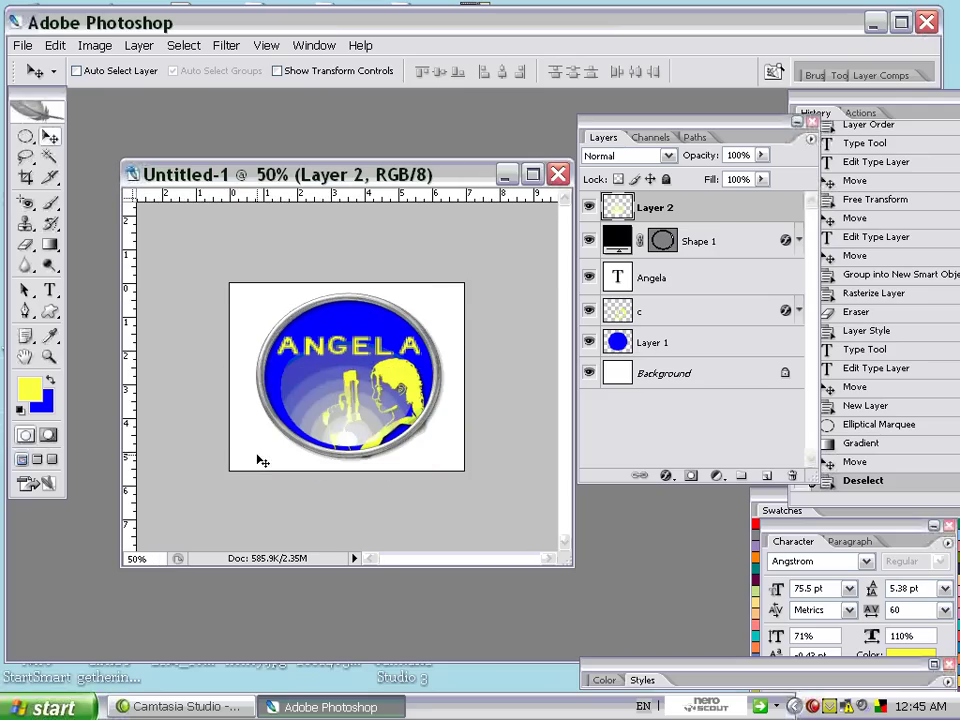
{"action": "key", "text": "ctrl+plus"}
{"action": "key", "text": "ctrl+plus"}
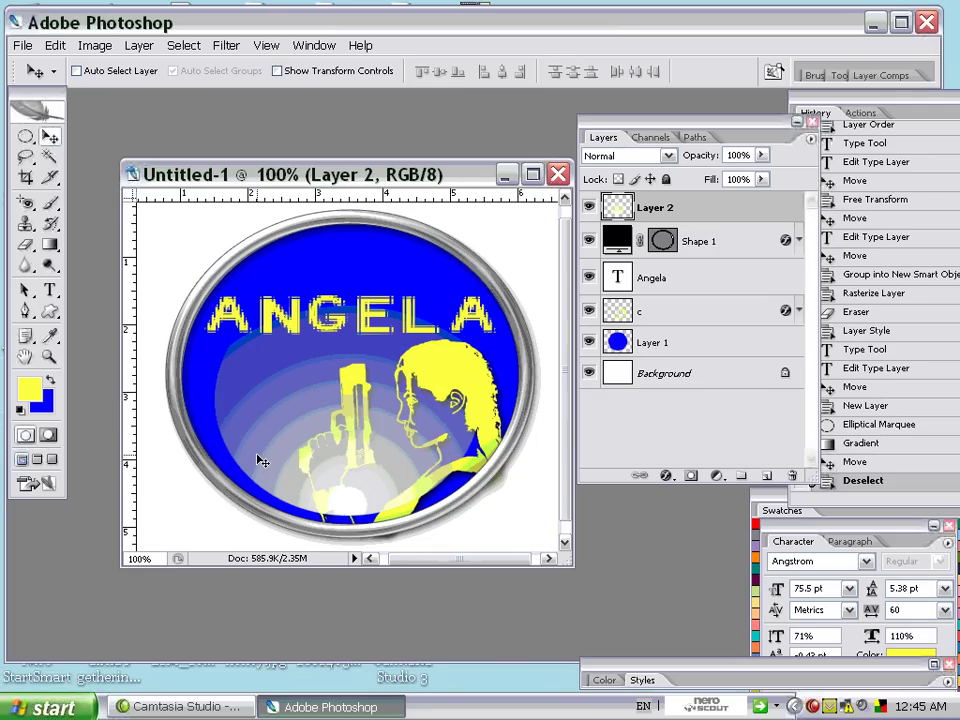